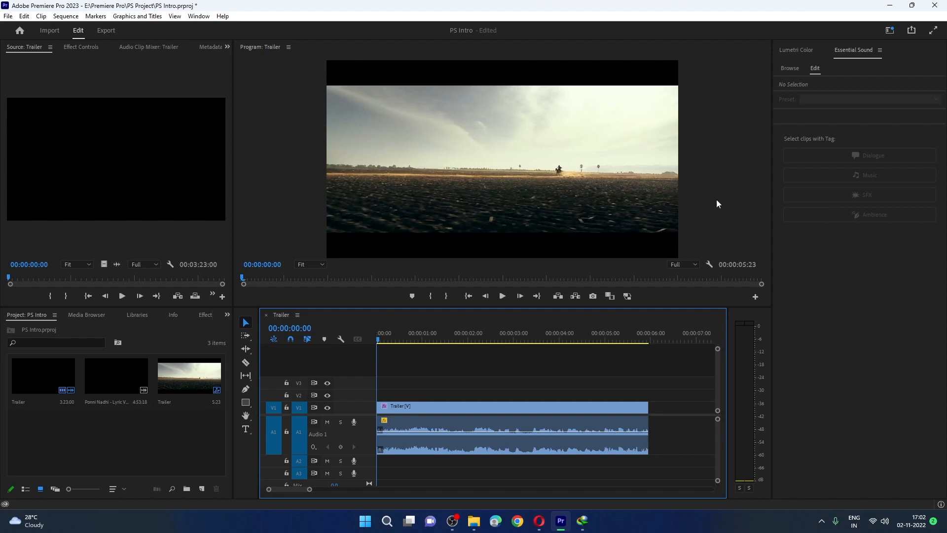
Show the Essential Graphics panel, widen its panel group, and bring it to the front after viewing Lumetri Color and Essential Sound.
{"action": "left_click", "coordinate": [198, 16]}
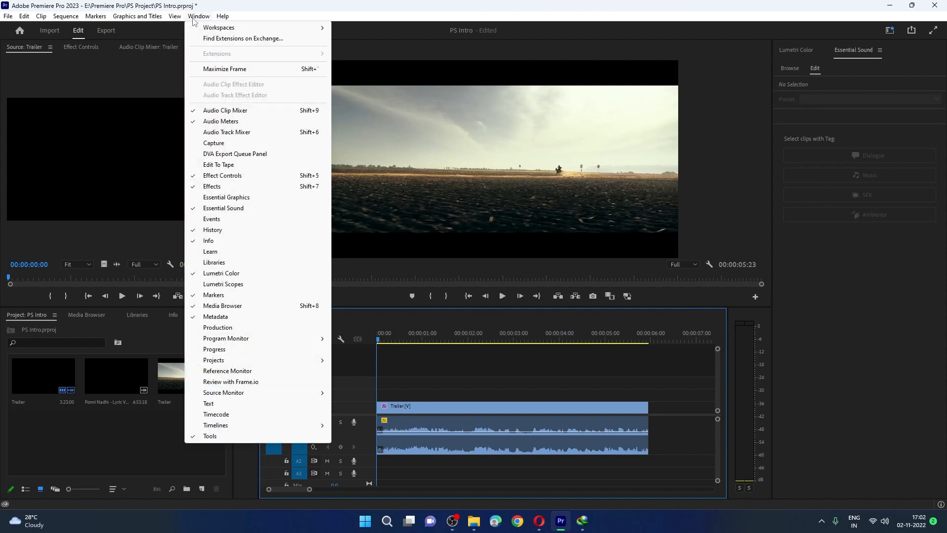
{"action": "left_click", "coordinate": [243, 197]}
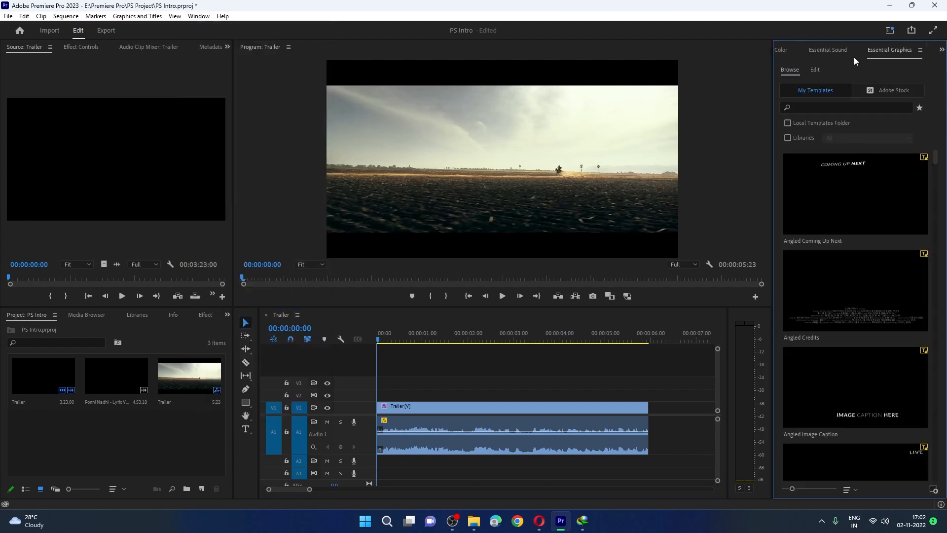
{"action": "left_click_drag", "start_coordinate": [772, 65], "coordinate": [746, 65]}
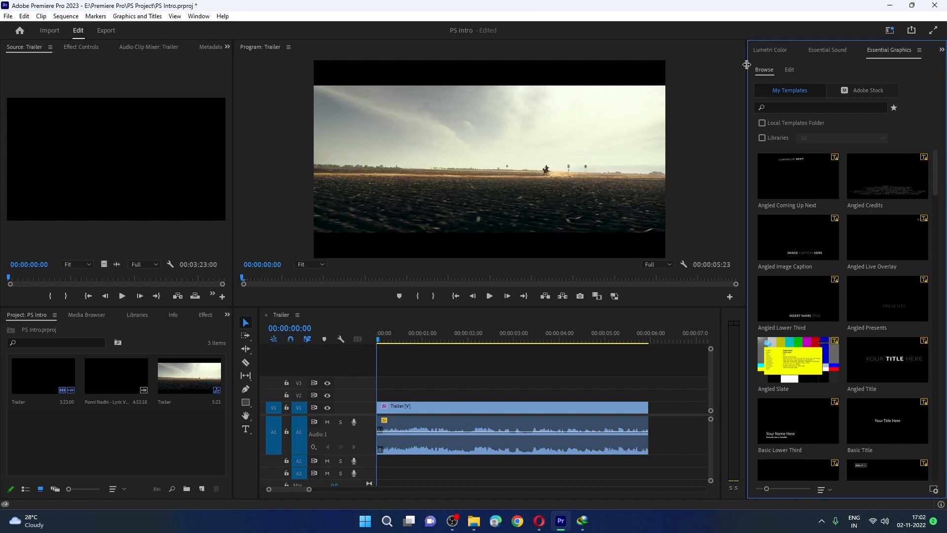
{"action": "left_click", "coordinate": [771, 49]}
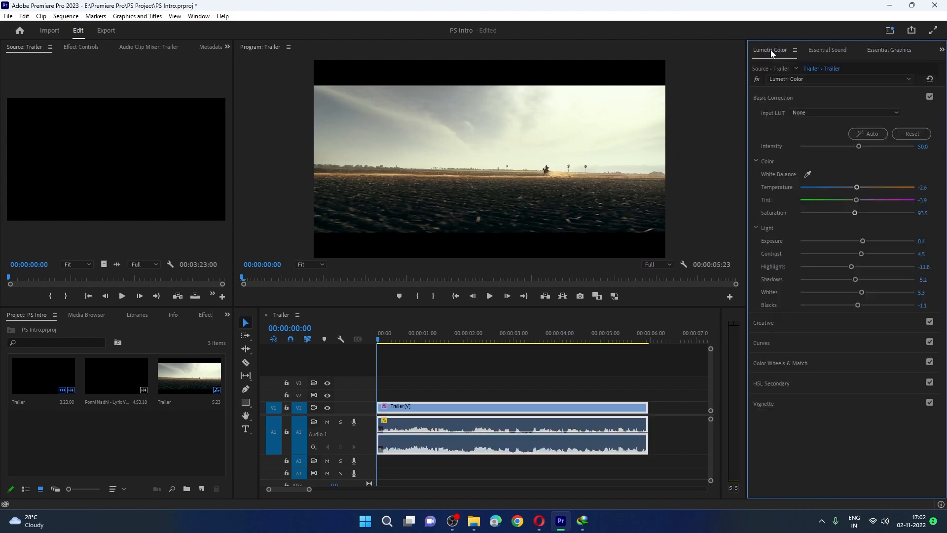
{"action": "left_click", "coordinate": [828, 51]}
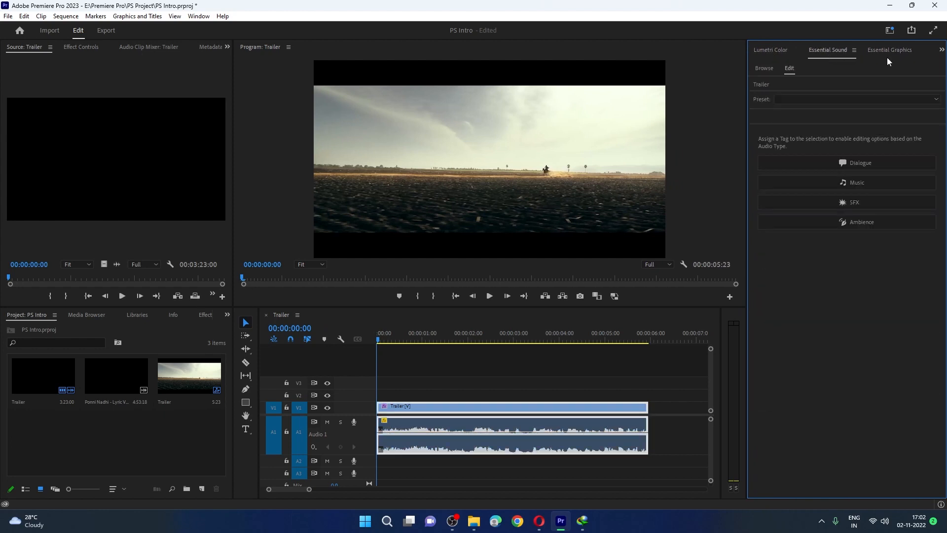
{"action": "left_click", "coordinate": [891, 51]}
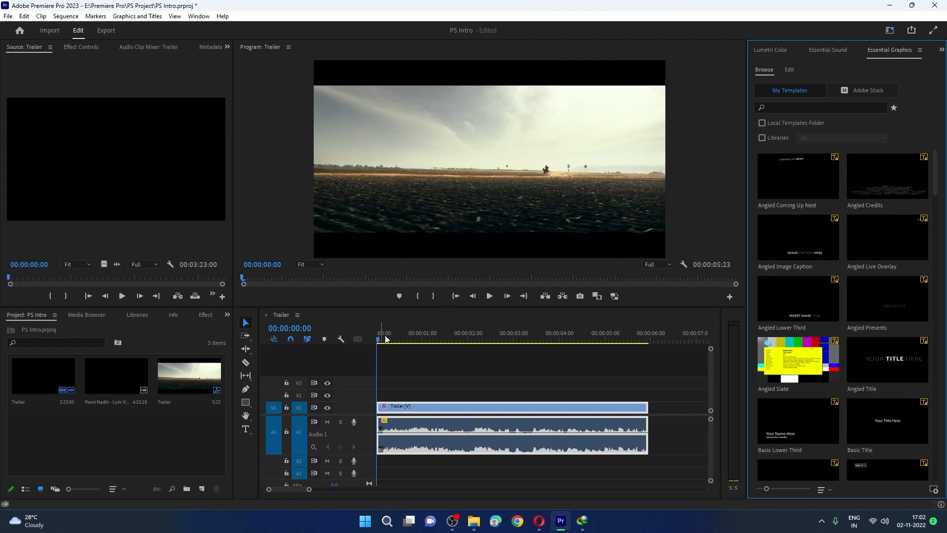
Play the trailer to 00:00:03:01, add the title "VALLAVARAYAN VANTHIYA DEVAN" there, and place it in the lower black bar.
{"action": "left_click", "coordinate": [491, 296]}
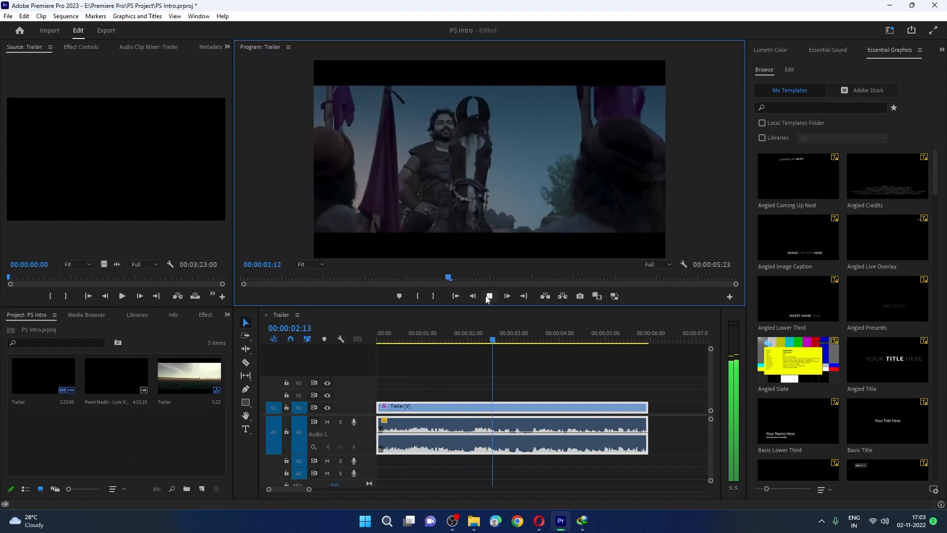
{"action": "left_click", "coordinate": [489, 296]}
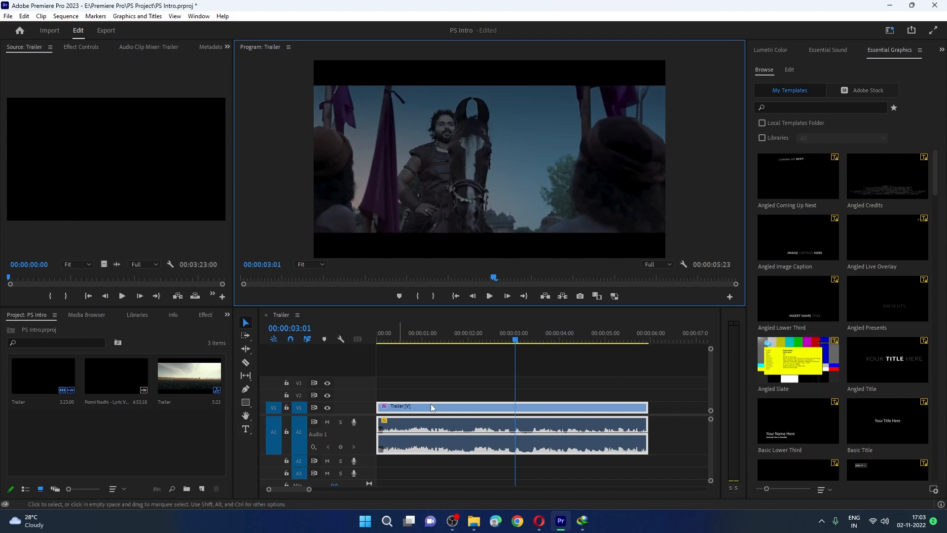
{"action": "key", "text": "t"}
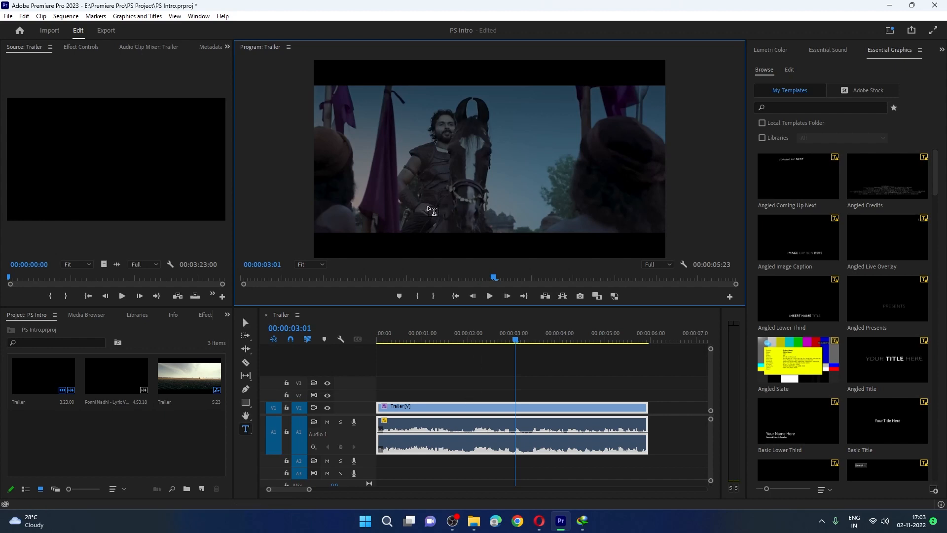
{"action": "left_click", "coordinate": [429, 182]}
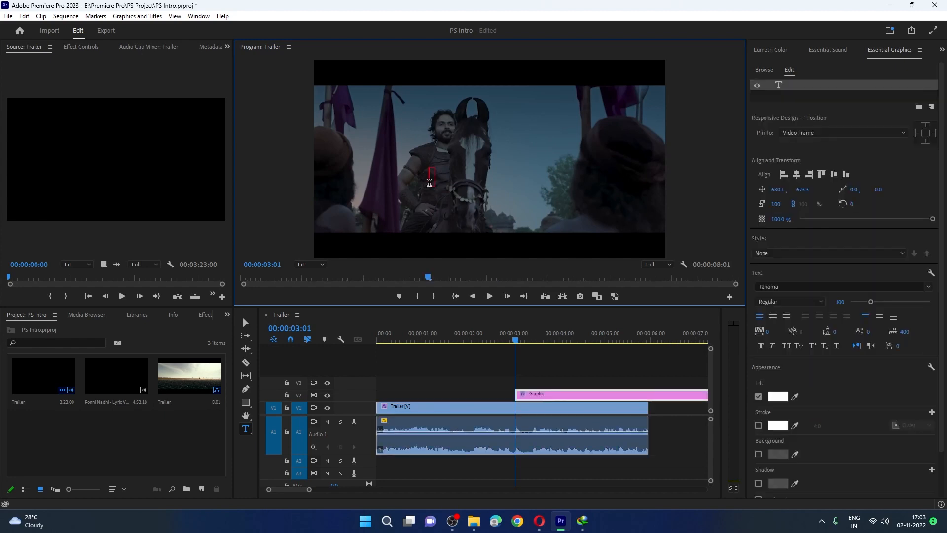
{"action": "type", "text": "VALL"}
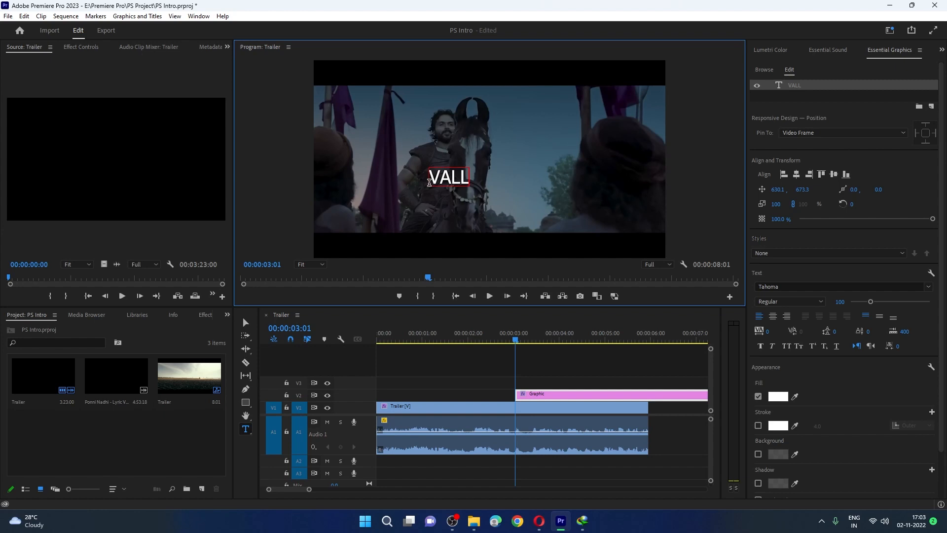
{"action": "type", "text": "AVARAYAN"}
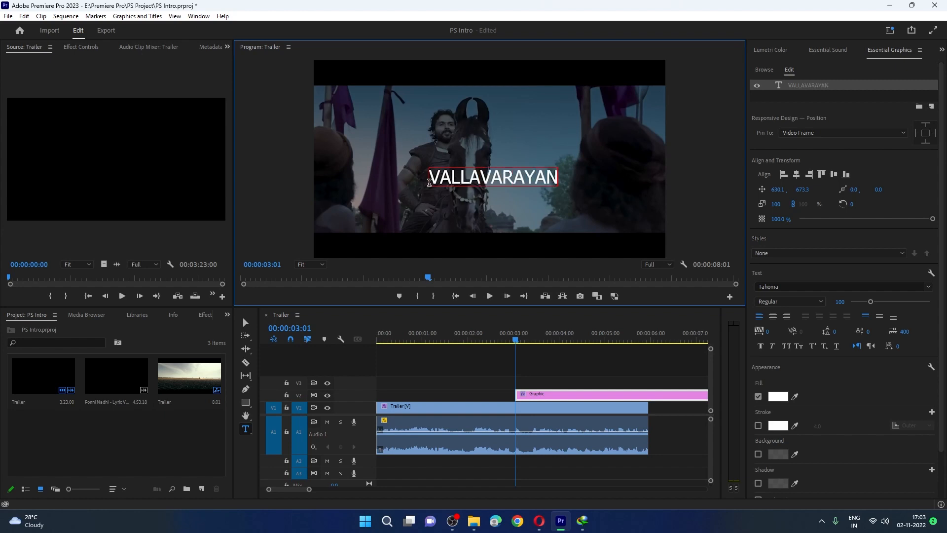
{"action": "type", "text": " VANTHIYA"}
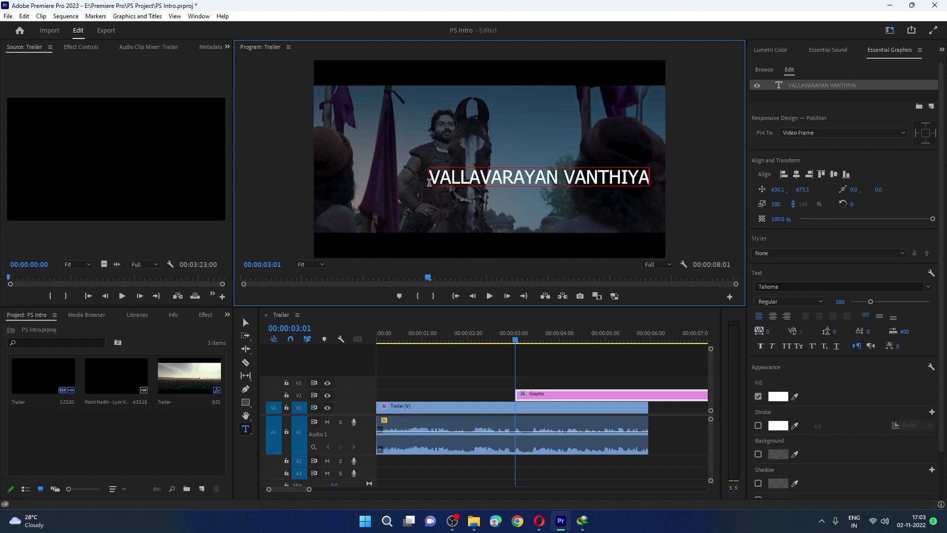
{"action": "type", "text": " DEVAN"}
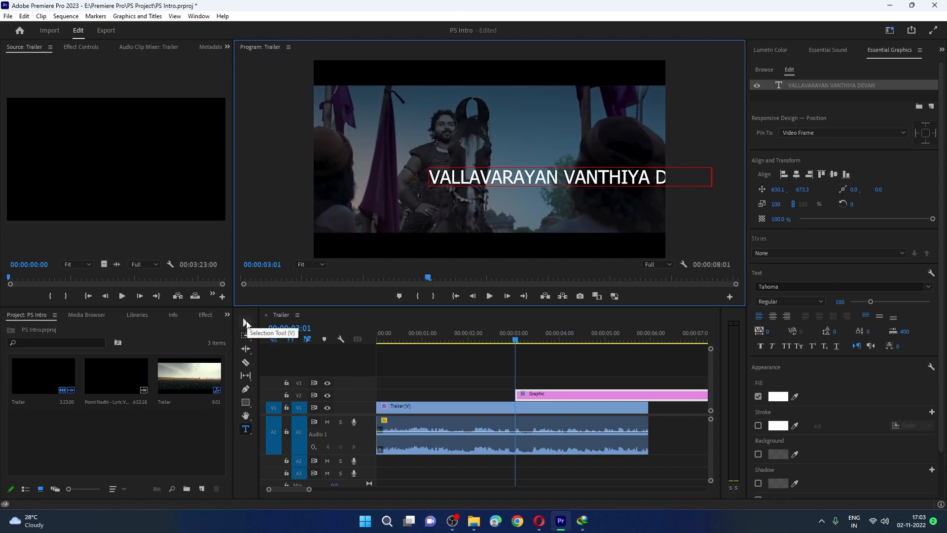
{"action": "left_click", "coordinate": [246, 323]}
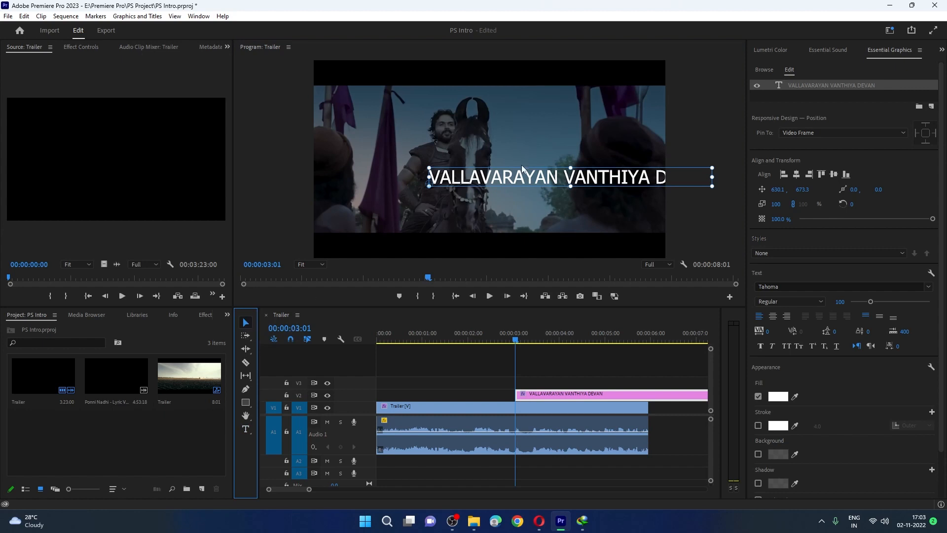
{"action": "left_click_drag", "start_coordinate": [519, 177], "coordinate": [450, 247]}
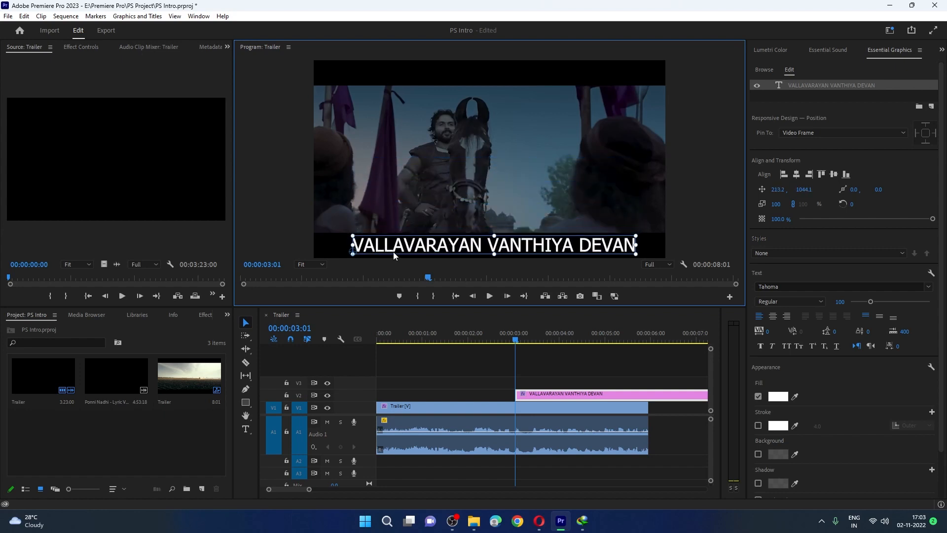
Insert "KARTHI AS" before the title text and move the title to the frame's left edge, just above the lower black bar.
{"action": "double_click", "coordinate": [361, 245]}
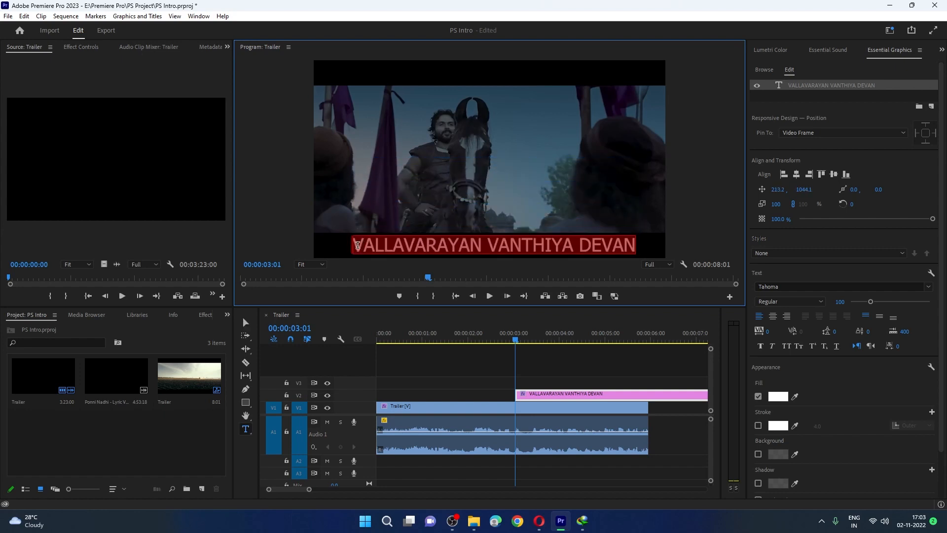
{"action": "left_click", "coordinate": [356, 246]}
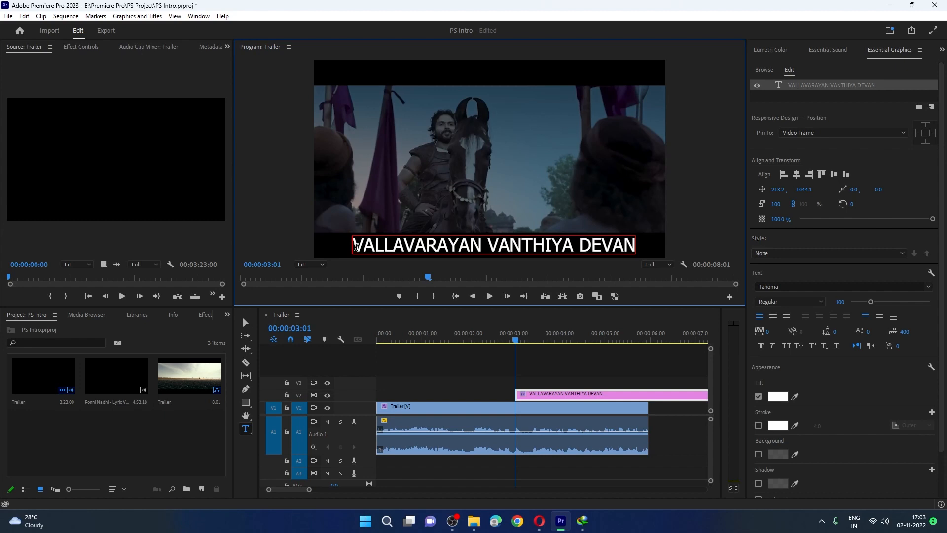
{"action": "type", "text": "KARTHI AS"}
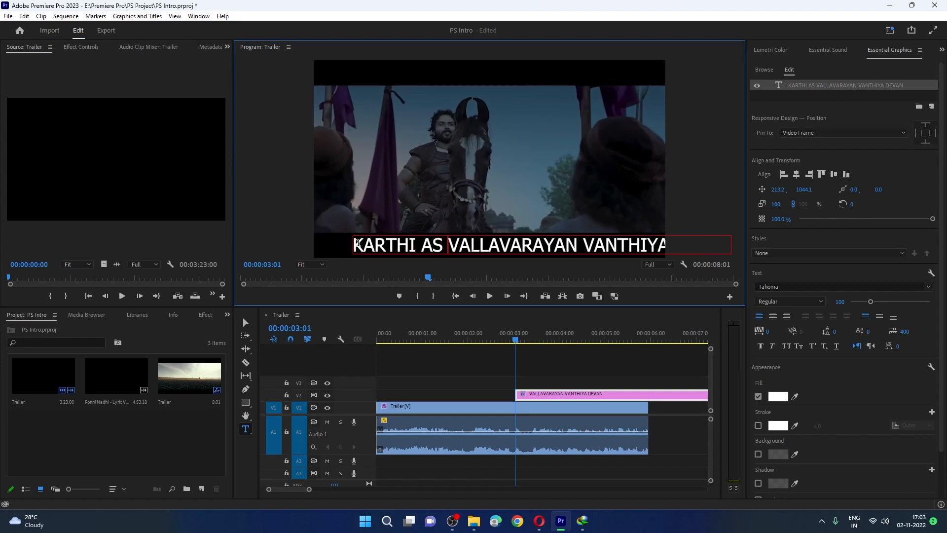
{"action": "left_click", "coordinate": [245, 323]}
{"action": "left_click_drag", "start_coordinate": [396, 247], "coordinate": [362, 224]}
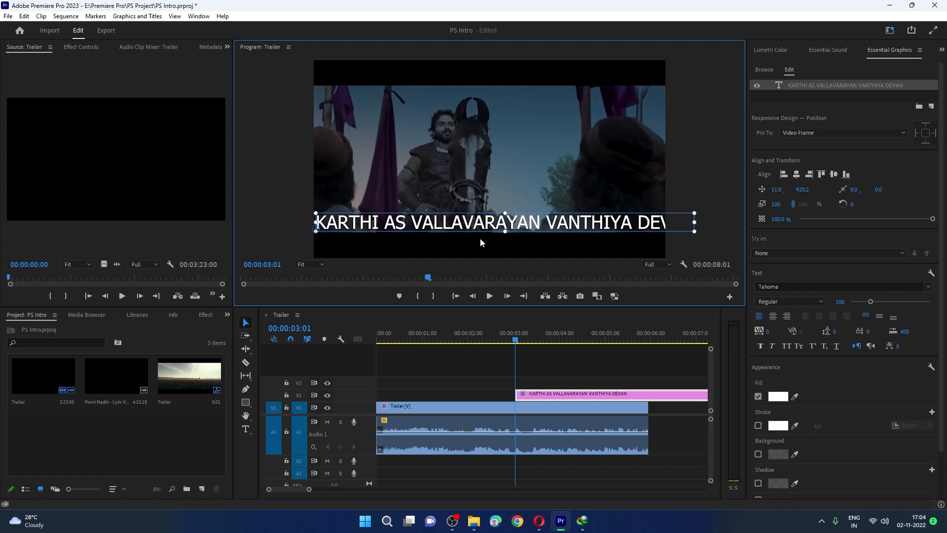
Reduce the title's font size to 70 and move the text down into the lower black bar.
{"action": "left_click", "coordinate": [764, 70]}
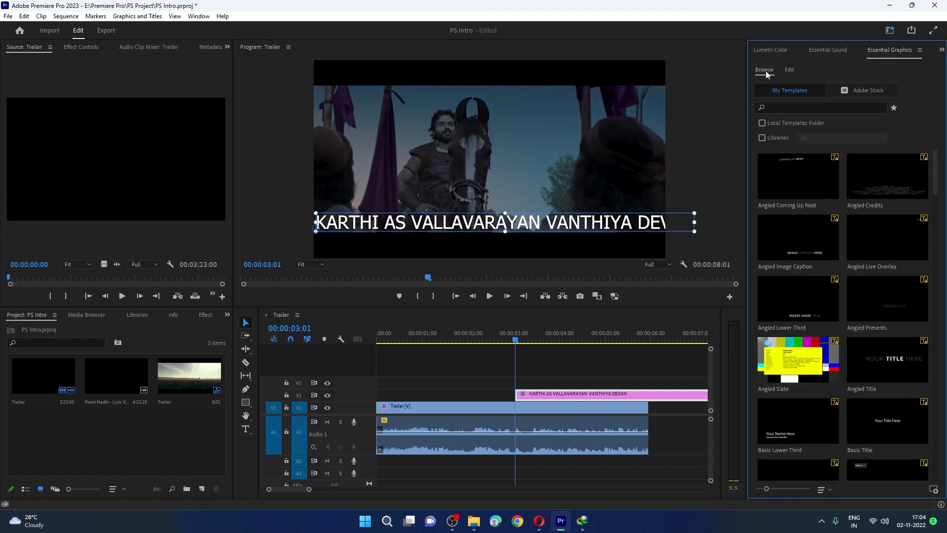
{"action": "left_click", "coordinate": [792, 71]}
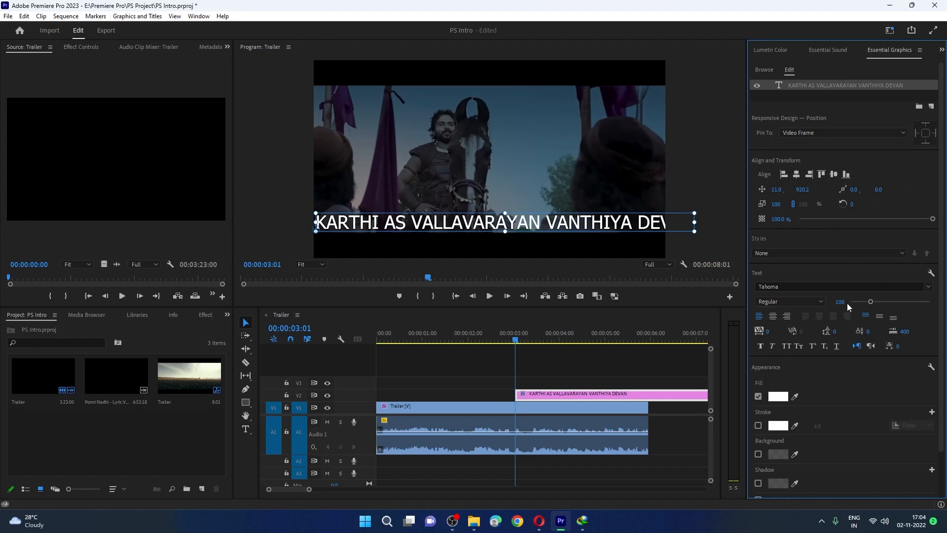
{"action": "left_click_drag", "start_coordinate": [871, 301], "coordinate": [864, 302]}
{"action": "left_click_drag", "start_coordinate": [519, 227], "coordinate": [548, 250]}
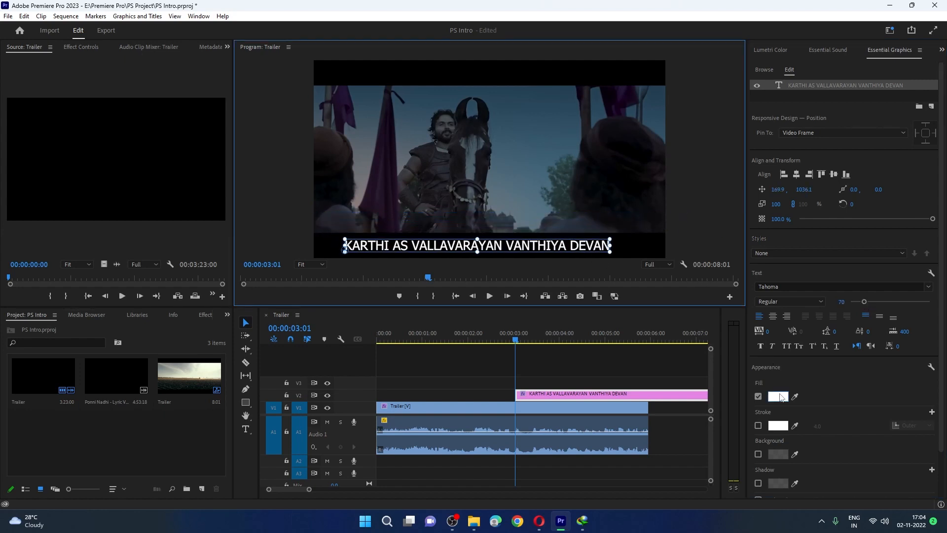
Set the title's fill colour to red FC0000 and shift the text slightly right to about 212.7, 1038.1.
{"action": "left_click", "coordinate": [781, 397]}
{"action": "left_click_drag", "start_coordinate": [455, 290], "coordinate": [483, 324]}
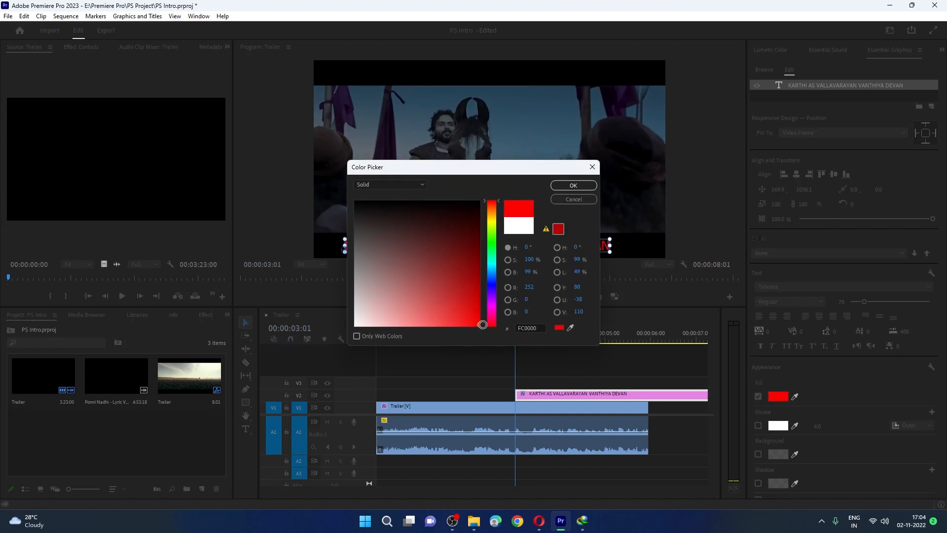
{"action": "left_click", "coordinate": [570, 186]}
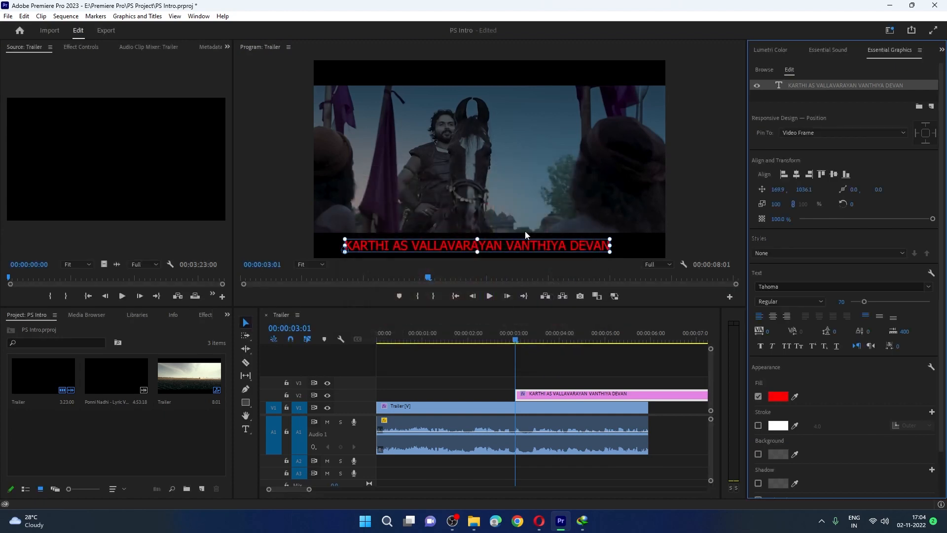
{"action": "left_click_drag", "start_coordinate": [514, 244], "coordinate": [522, 245]}
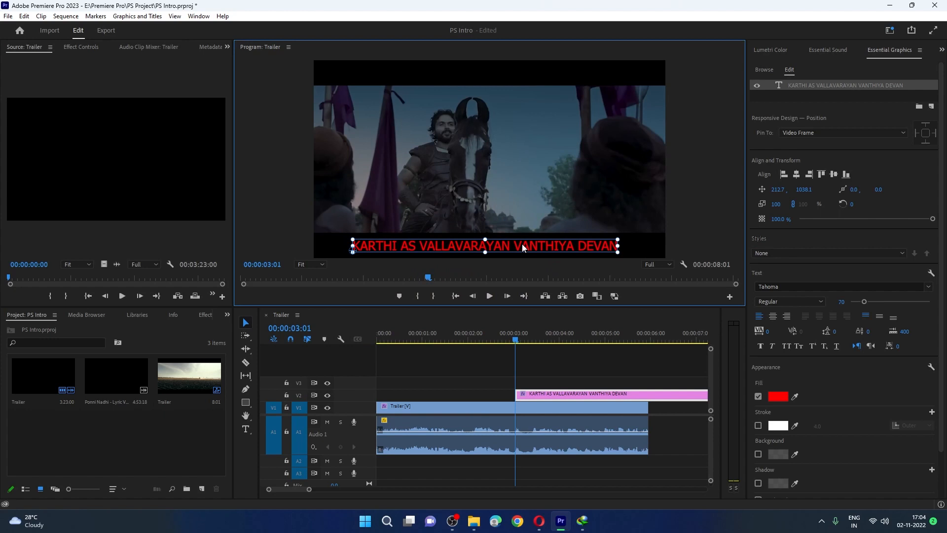
Enable a white outer stroke on the title and set its width to 1.0.
{"action": "scroll", "coordinate": [782, 414], "scroll_direction": "down", "scroll_amount": 2}
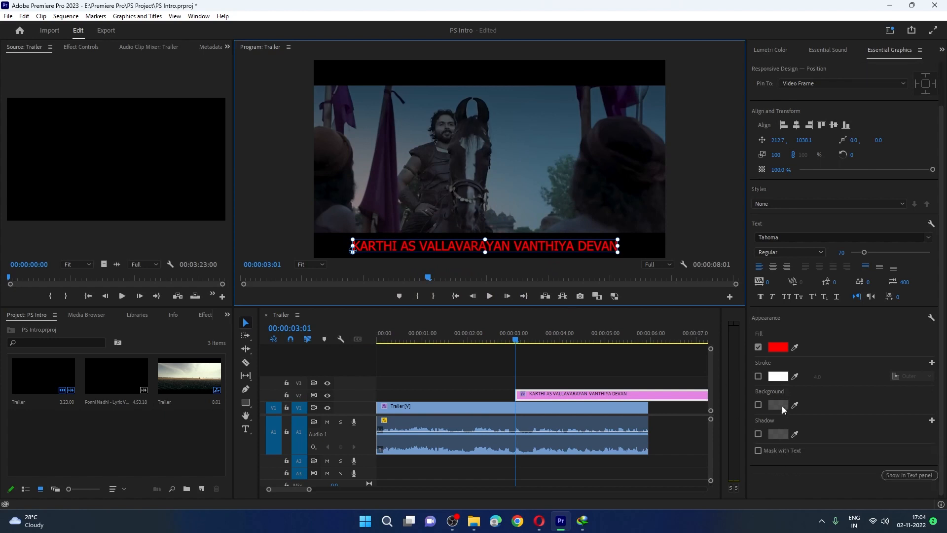
{"action": "left_click", "coordinate": [759, 376]}
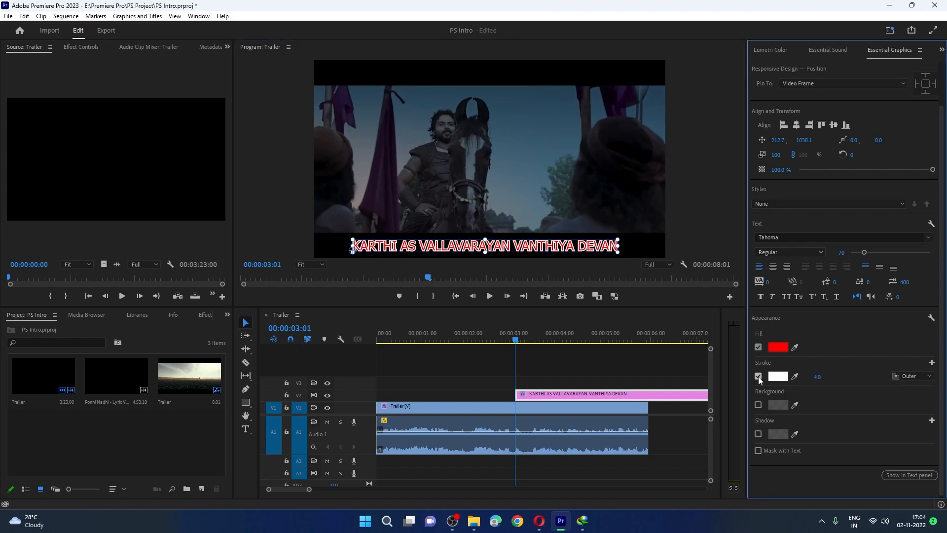
{"action": "left_click", "coordinate": [758, 377]}
{"action": "left_click", "coordinate": [758, 377]}
{"action": "left_click", "coordinate": [759, 377]}
{"action": "left_click", "coordinate": [759, 376]}
{"action": "left_click", "coordinate": [824, 378]}
{"action": "type", "text": "1"}
{"action": "key", "text": "Return"}
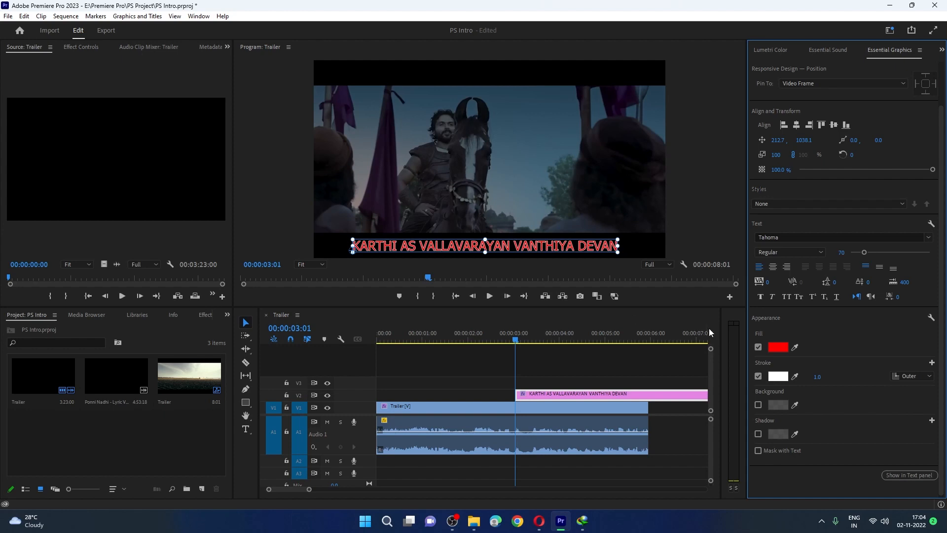
Enable the title's background and try to change its colour by picking a yellow hue.
{"action": "left_click", "coordinate": [758, 405]}
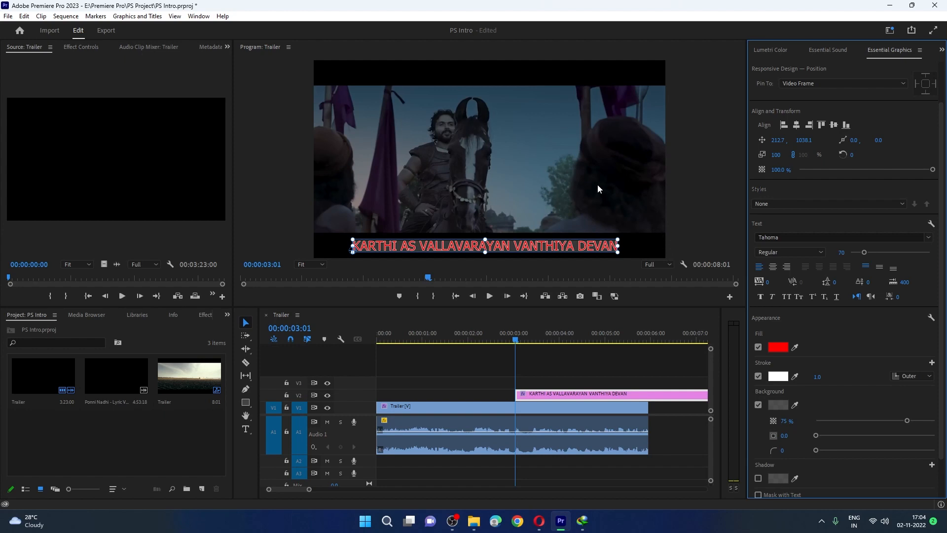
{"action": "left_click", "coordinate": [778, 405]}
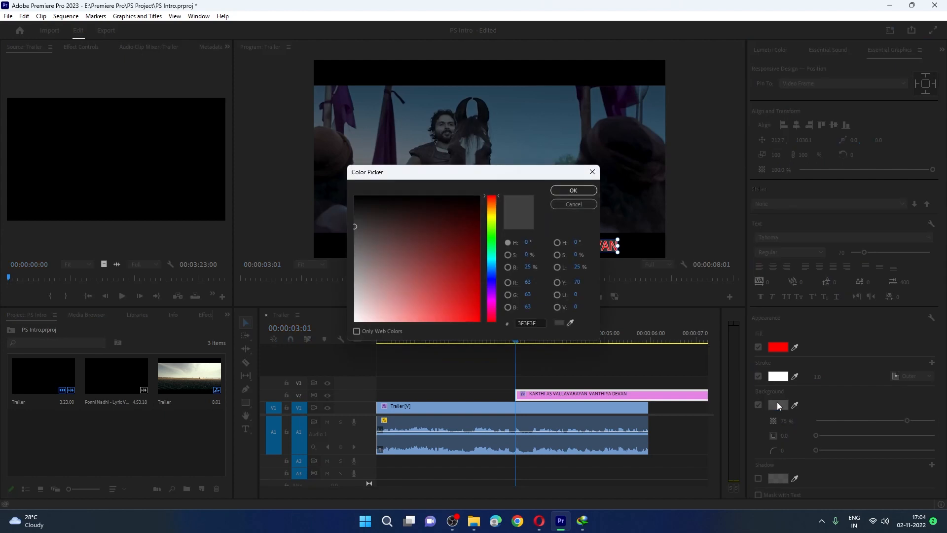
{"action": "left_click", "coordinate": [492, 218]}
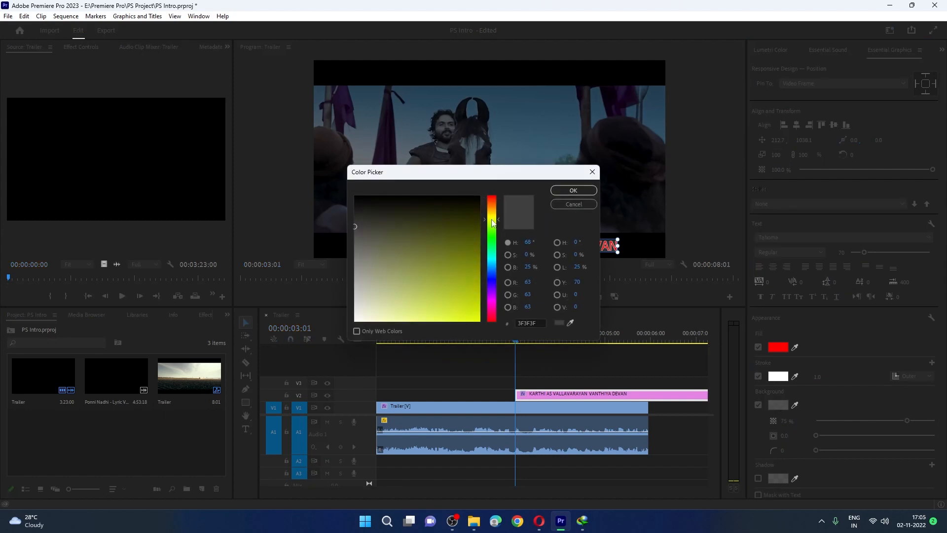
{"action": "left_click", "coordinate": [573, 190]}
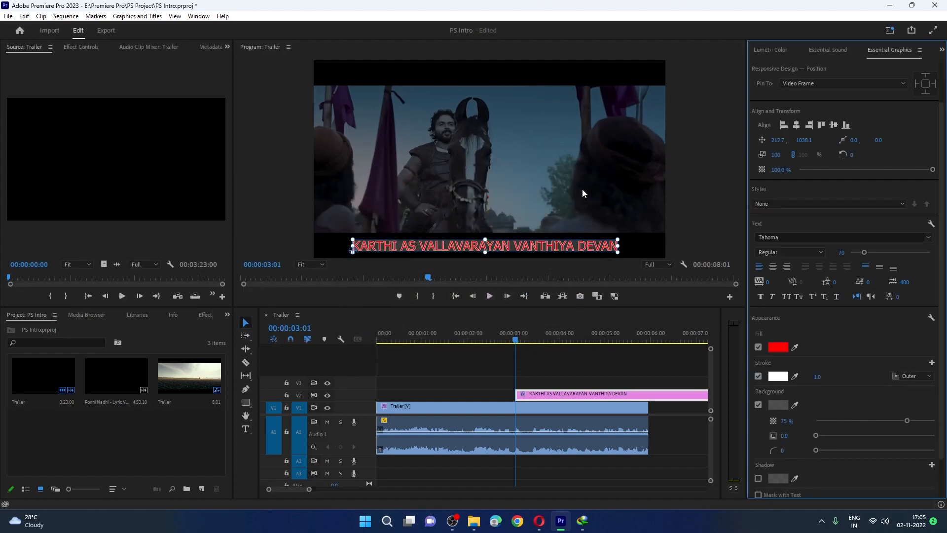
{"action": "left_click", "coordinate": [772, 404]}
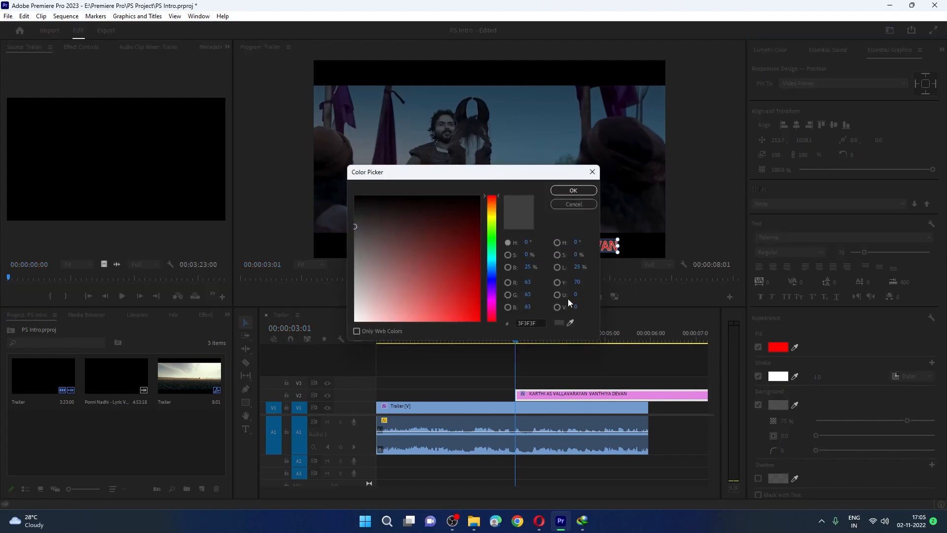
{"action": "left_click", "coordinate": [493, 220]}
{"action": "left_click", "coordinate": [573, 190]}
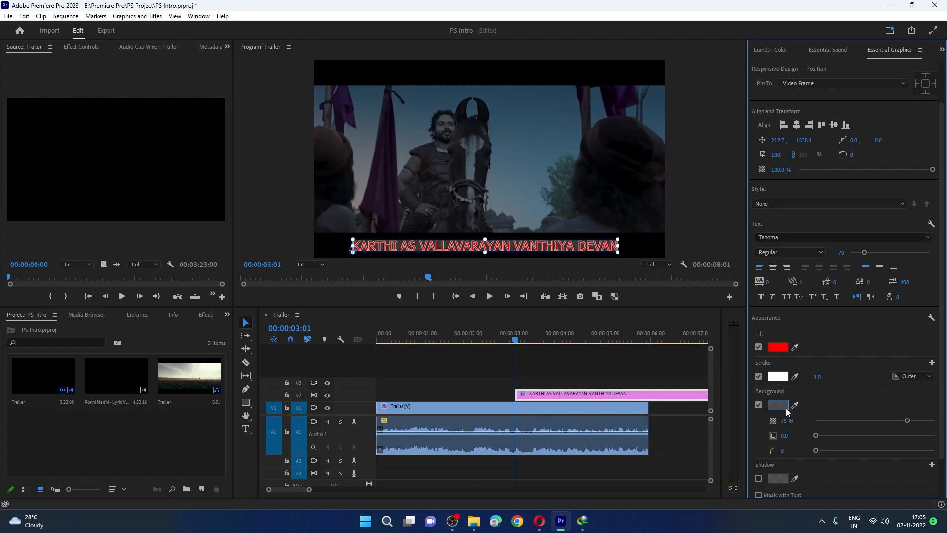
Set the title's background colour to green 89D23A.
{"action": "left_click", "coordinate": [782, 404]}
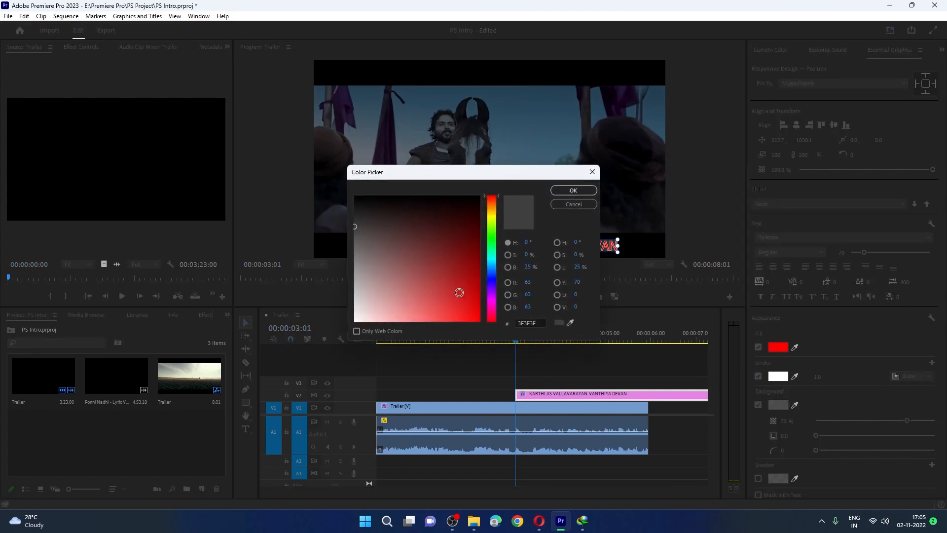
{"action": "left_click", "coordinate": [474, 229]}
{"action": "mouse_move", "coordinate": [474, 229]}
{"action": "left_mouse_down"}
{"action": "mouse_move", "coordinate": [443, 254]}
{"action": "mouse_move", "coordinate": [465, 280]}
{"action": "left_mouse_up"}
{"action": "mouse_move", "coordinate": [494, 242]}
{"action": "left_mouse_down"}
{"action": "mouse_move", "coordinate": [494, 271]}
{"action": "mouse_move", "coordinate": [494, 227]}
{"action": "left_mouse_up"}
{"action": "left_click_drag", "start_coordinate": [466, 276], "coordinate": [445, 299]}
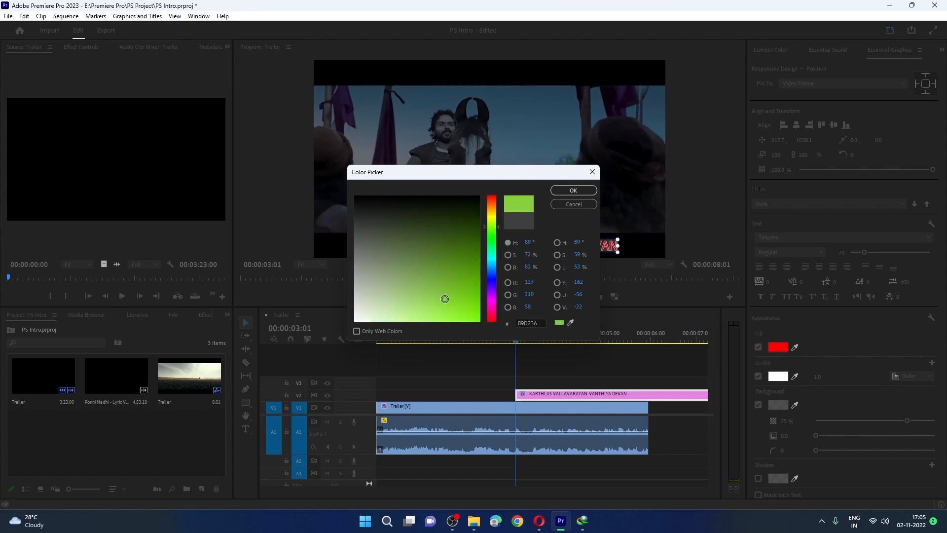
{"action": "left_click", "coordinate": [577, 191]}
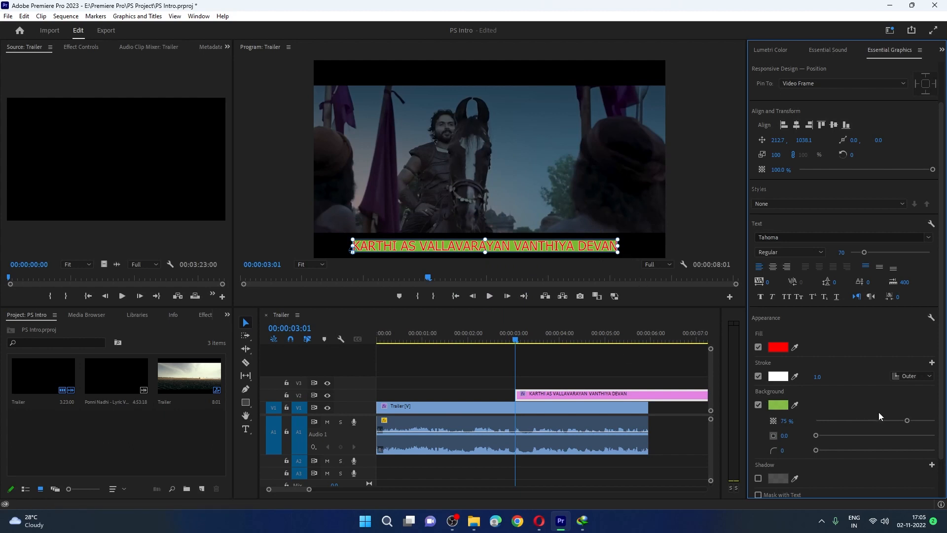
Set the title background's opacity to 48%, its size to 48.3 and its corner radius to 44.
{"action": "left_click_drag", "start_coordinate": [910, 420], "coordinate": [873, 421]}
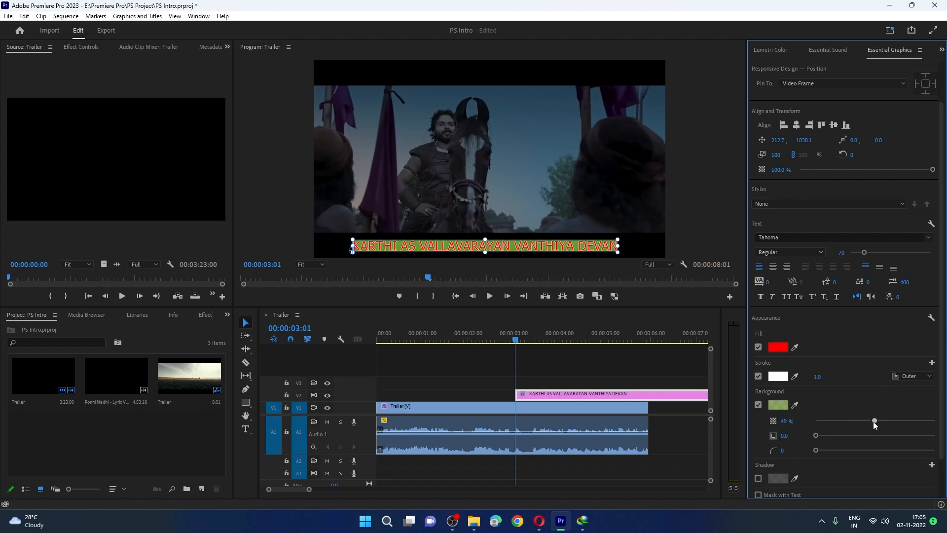
{"action": "left_click_drag", "start_coordinate": [817, 436], "coordinate": [874, 436]}
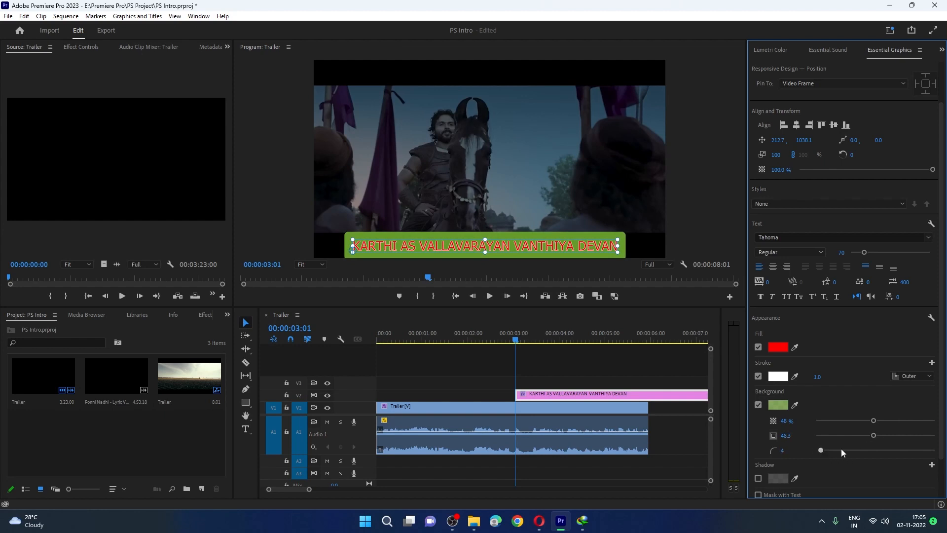
{"action": "left_click", "coordinate": [866, 449]}
{"action": "left_click_drag", "start_coordinate": [889, 445], "coordinate": [854, 448]}
Enable the title's shadow with 100% opacity, 211° angle, 26.4 distance, 7.0 size and 34 blur, and deselect the text.
{"action": "scroll", "coordinate": [780, 469], "scroll_direction": "down", "scroll_amount": 1}
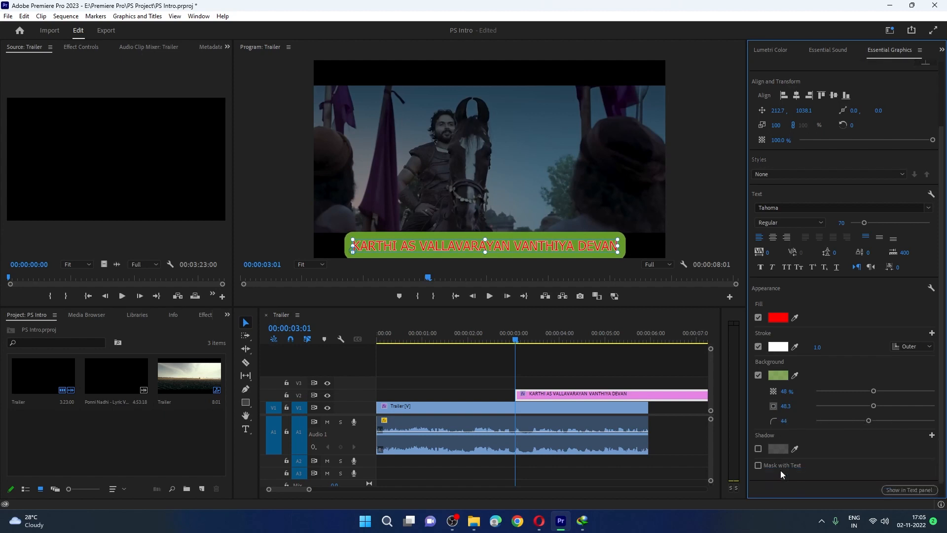
{"action": "left_click", "coordinate": [758, 448]}
{"action": "scroll", "coordinate": [815, 448], "scroll_direction": "down", "scroll_amount": 2}
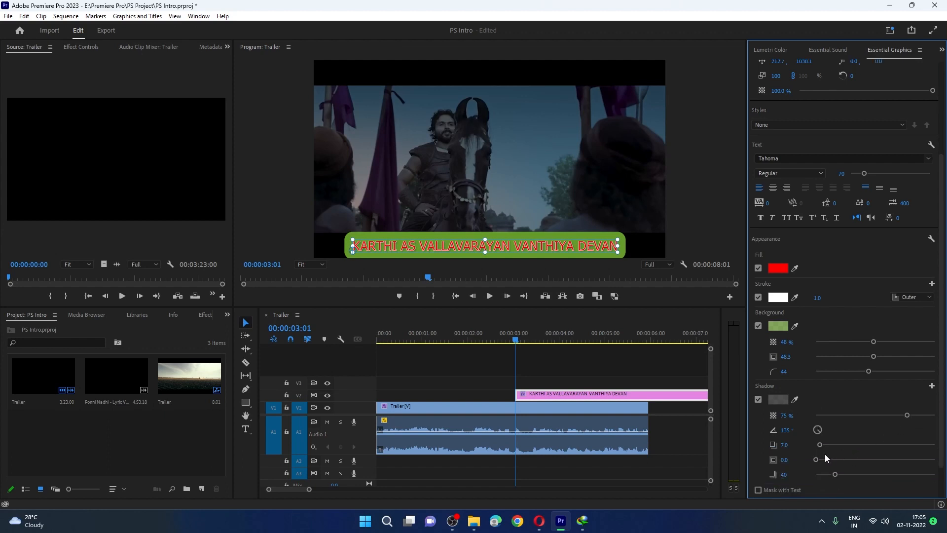
{"action": "left_click_drag", "start_coordinate": [819, 446], "coordinate": [829, 446]}
{"action": "left_click_drag", "start_coordinate": [924, 415], "coordinate": [842, 415]}
{"action": "left_click_drag", "start_coordinate": [916, 416], "coordinate": [935, 415]}
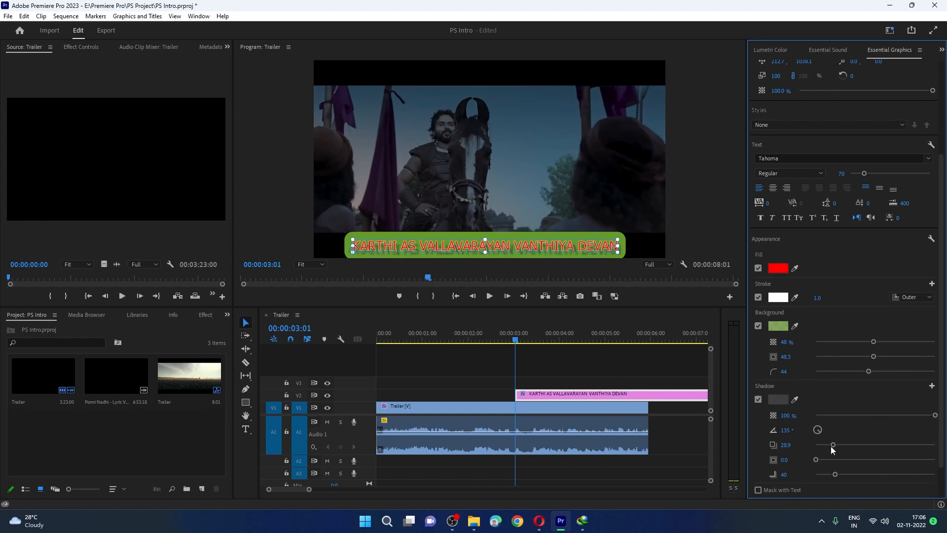
{"action": "left_click_drag", "start_coordinate": [833, 445], "coordinate": [823, 462]}
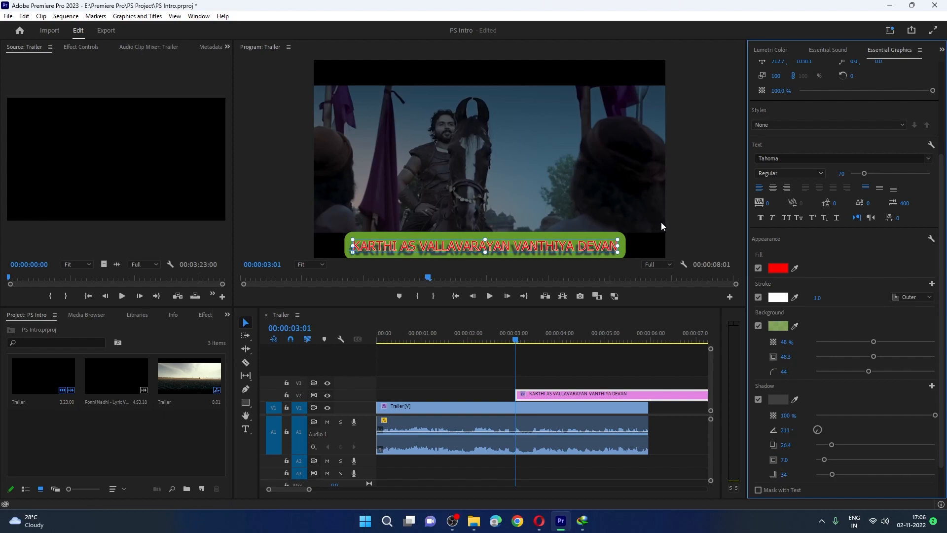
{"action": "left_click", "coordinate": [711, 221]}
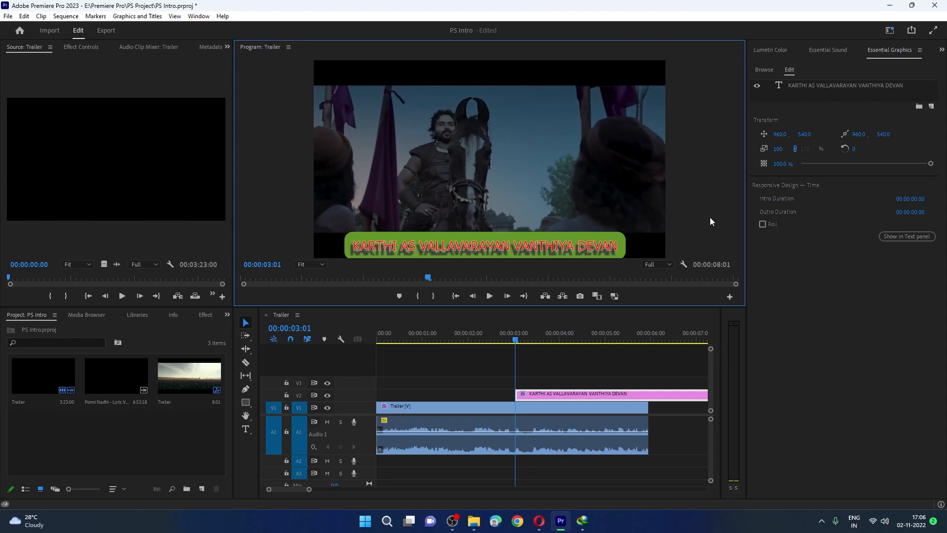
Try to change the title's font to TechnicBold.
{"action": "left_click", "coordinate": [607, 243]}
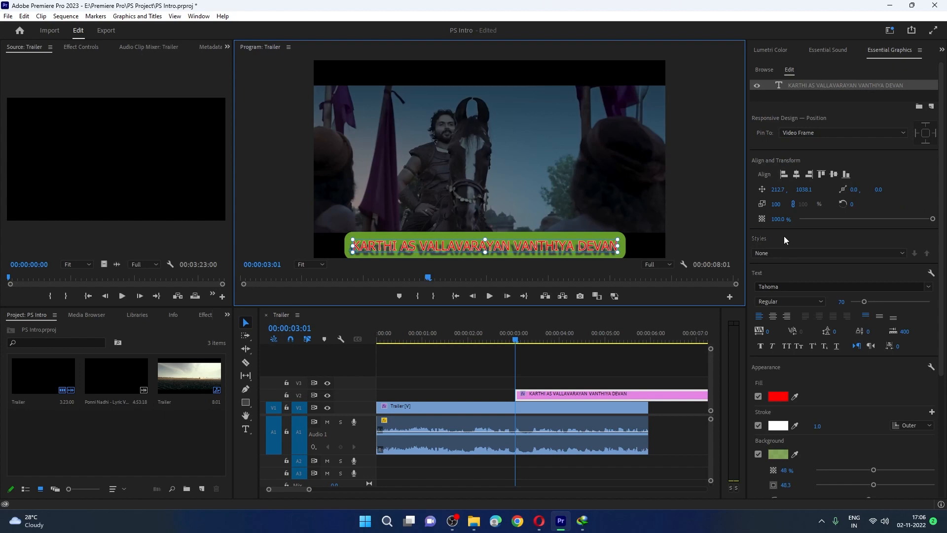
{"action": "left_click", "coordinate": [930, 287]}
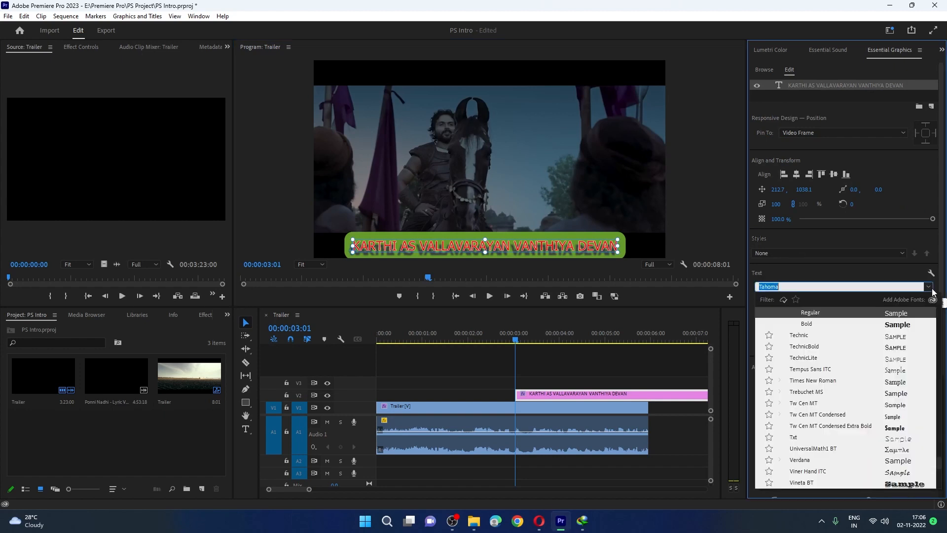
{"action": "left_click", "coordinate": [805, 347]}
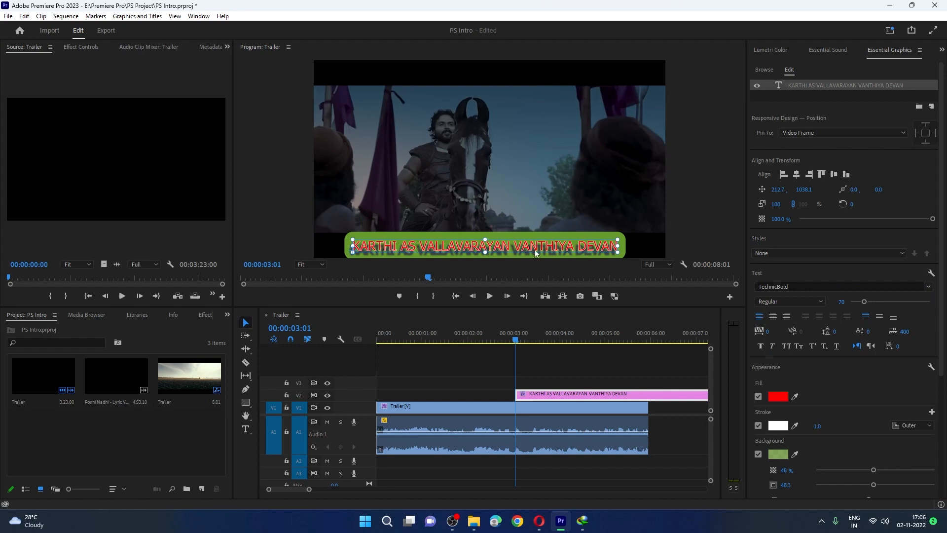
Set all of the title's text to Tw Cen MT Condensed Extra Bold and re-centre it at about 328.6, 1033.1.
{"action": "left_click", "coordinate": [245, 428]}
{"action": "left_click_drag", "start_coordinate": [354, 243], "coordinate": [609, 239]}
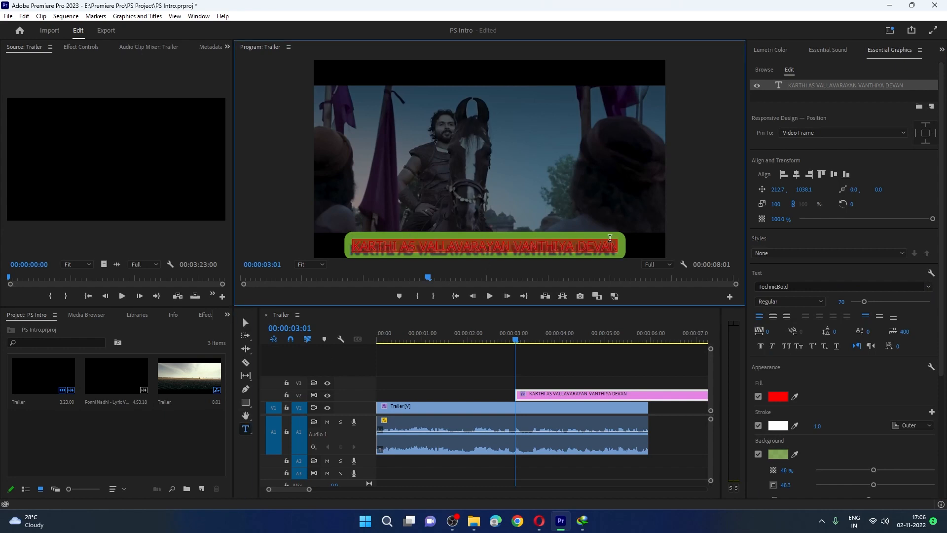
{"action": "left_click", "coordinate": [928, 286]}
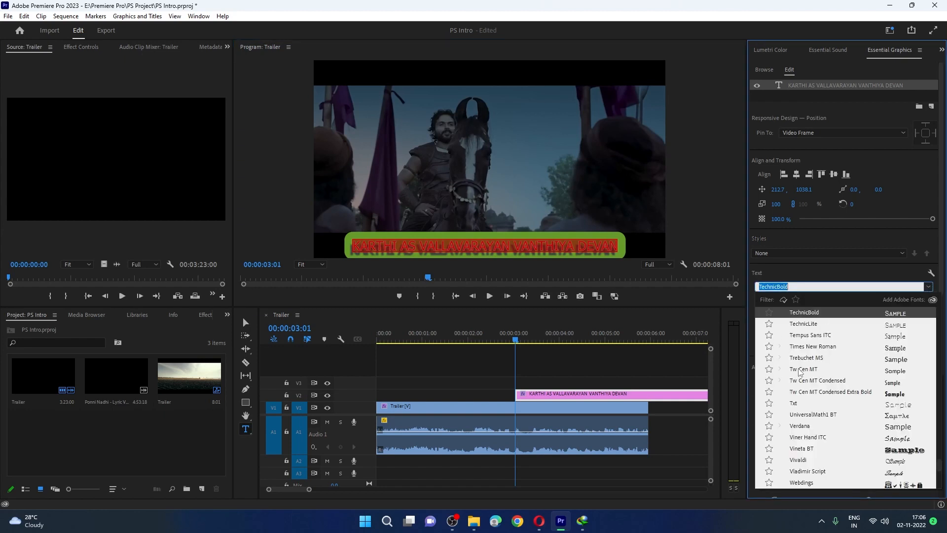
{"action": "left_click", "coordinate": [814, 392]}
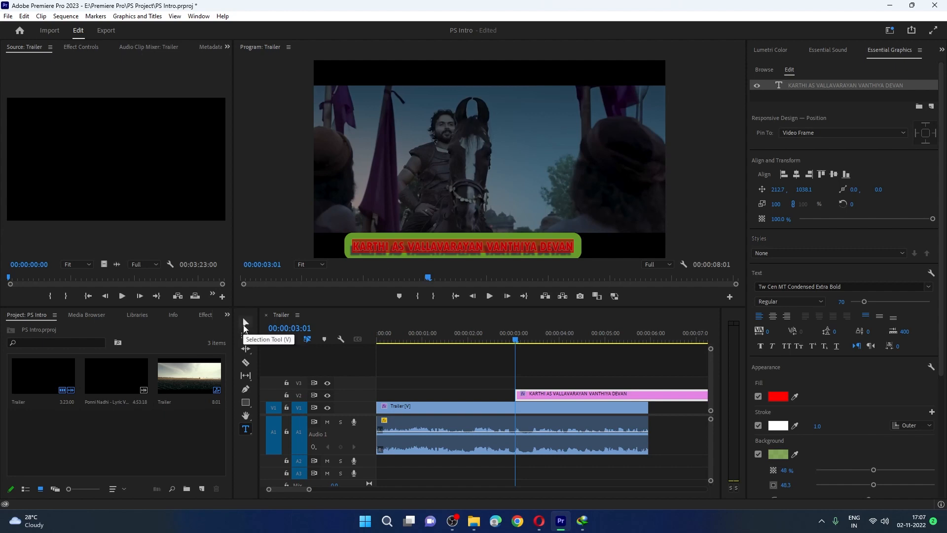
{"action": "left_click", "coordinate": [246, 326]}
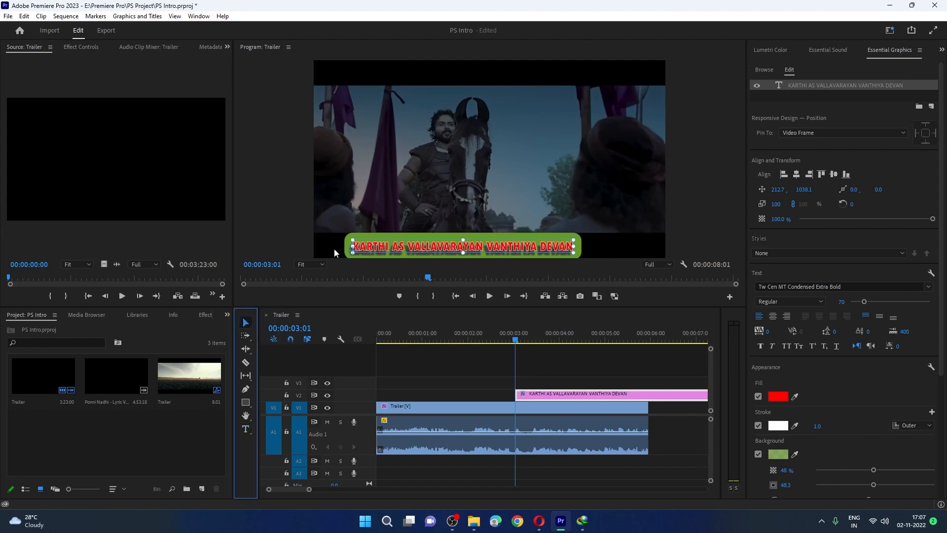
{"action": "left_click_drag", "start_coordinate": [440, 245], "coordinate": [460, 243]}
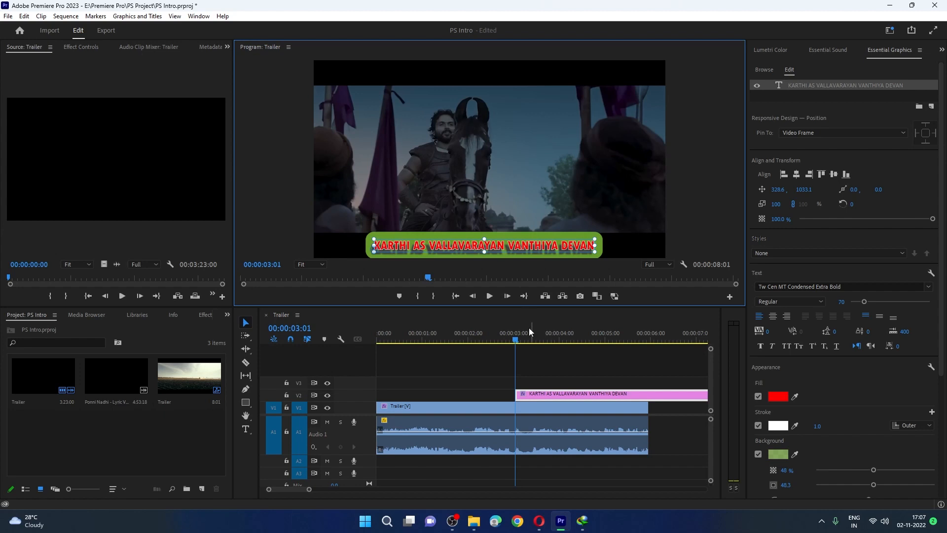
Trim the end of the title clip back to about 00:00:04:00 and play the result.
{"action": "scroll", "coordinate": [489, 393], "scroll_direction": "down", "scroll_amount": 3}
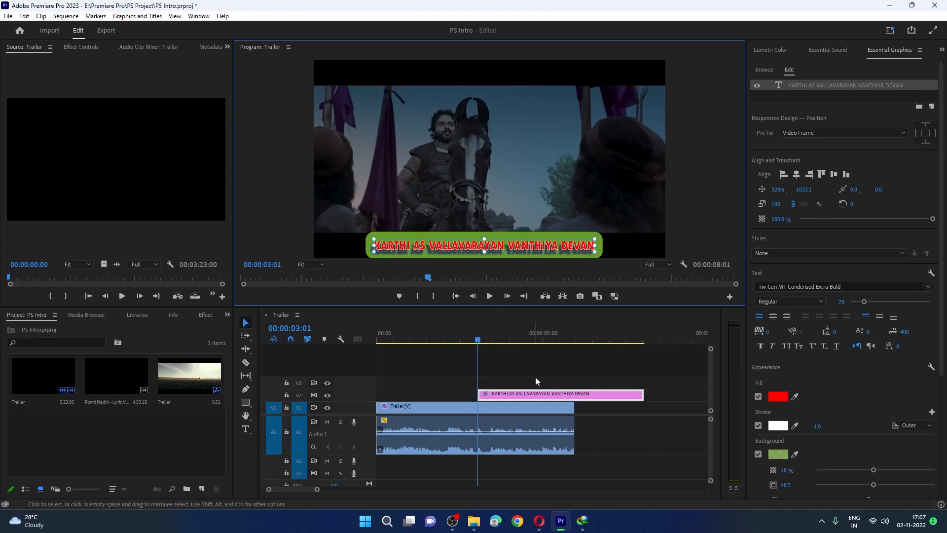
{"action": "left_click_drag", "start_coordinate": [641, 394], "coordinate": [511, 396]}
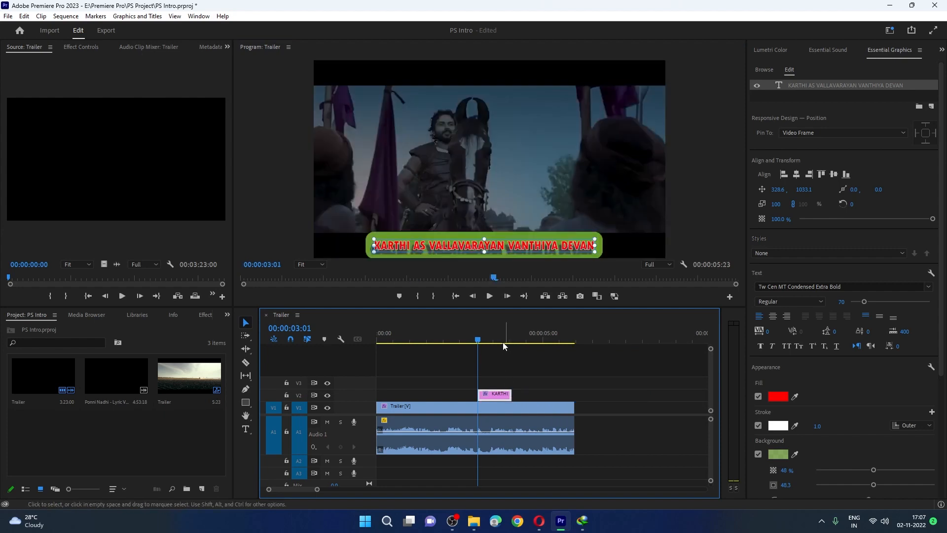
{"action": "left_click", "coordinate": [489, 298]}
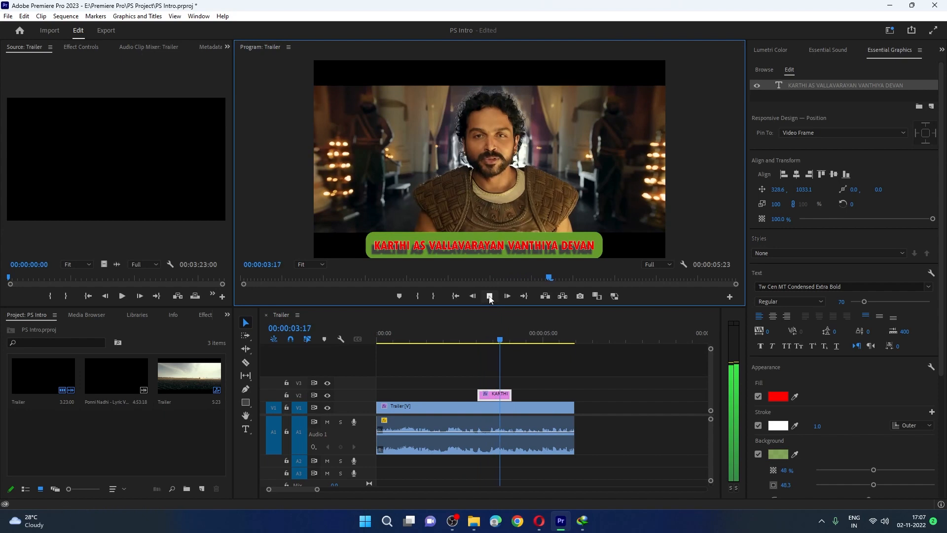
{"action": "left_click", "coordinate": [489, 296]}
Extend the title clip's start by about half a second and move the clip earlier, starting at about 00:00:02:03.
{"action": "left_click_drag", "start_coordinate": [474, 395], "coordinate": [461, 395]}
{"action": "left_click_drag", "start_coordinate": [521, 339], "coordinate": [463, 341]}
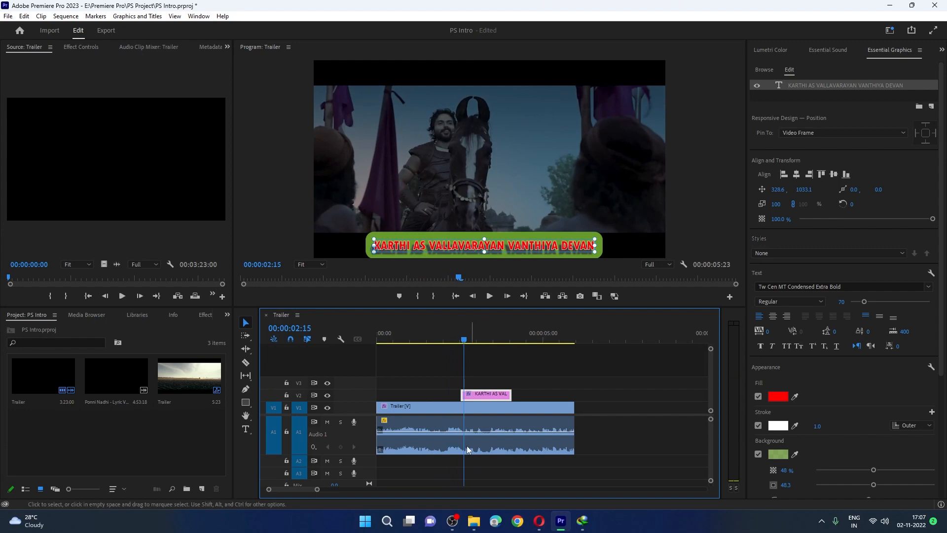
{"action": "scroll", "coordinate": [450, 441], "scroll_direction": "up", "scroll_amount": 5}
{"action": "left_click_drag", "start_coordinate": [503, 336], "coordinate": [437, 344]}
{"action": "left_click_drag", "start_coordinate": [505, 393], "coordinate": [458, 392]}
{"action": "key", "text": "space"}
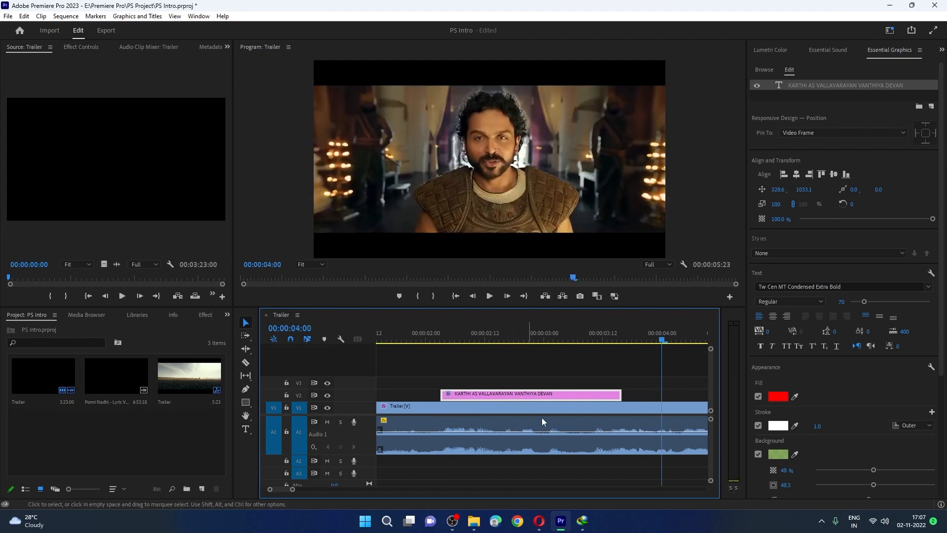
Trim the title clip's end to about 00:00:03:09 and play the sequence from the beginning.
{"action": "left_click_drag", "start_coordinate": [620, 395], "coordinate": [586, 395]}
{"action": "scroll", "coordinate": [534, 403], "scroll_direction": "down", "scroll_amount": 5}
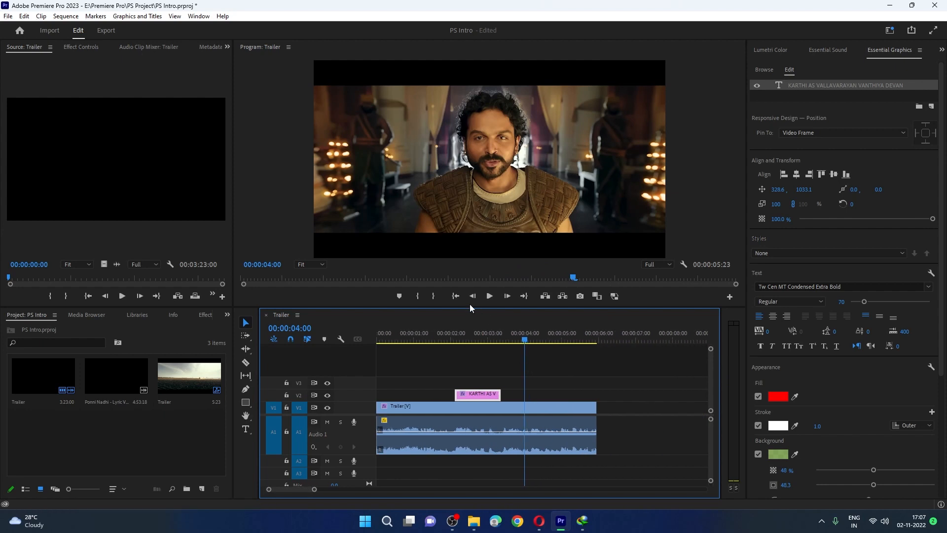
{"action": "left_click", "coordinate": [455, 296]}
{"action": "left_click", "coordinate": [490, 296]}
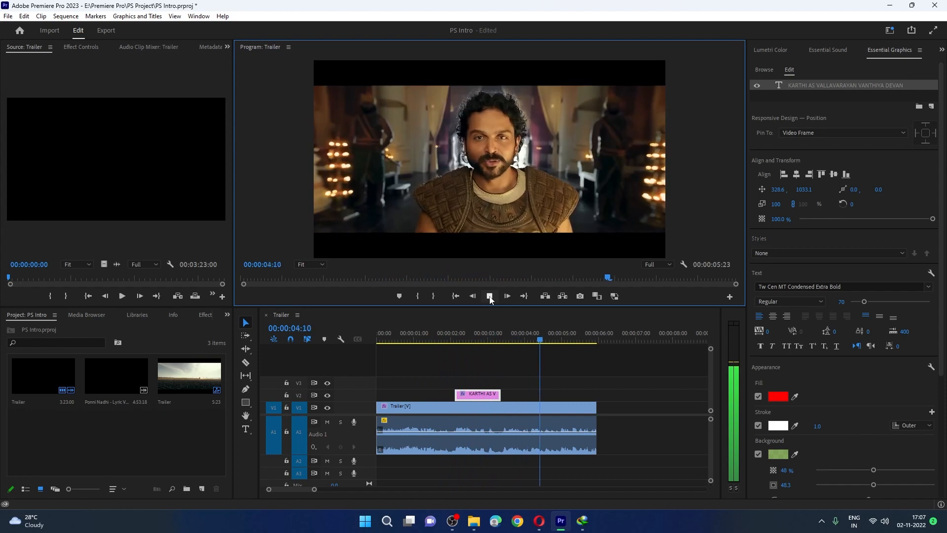
{"action": "left_click", "coordinate": [455, 296]}
Select the title clip in the timeline and start an effects search.
{"action": "left_click", "coordinate": [463, 370]}
{"action": "left_click", "coordinate": [471, 393]}
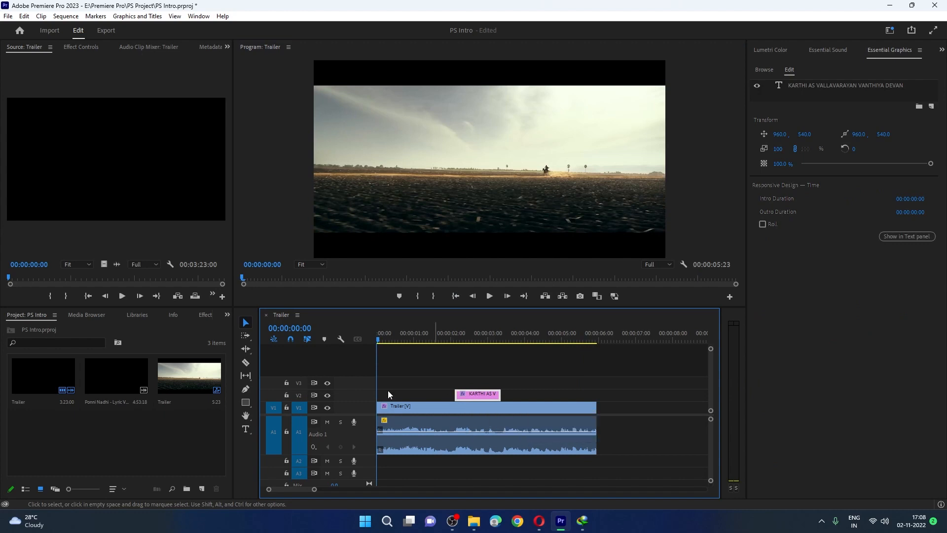
{"action": "left_click", "coordinate": [207, 316]}
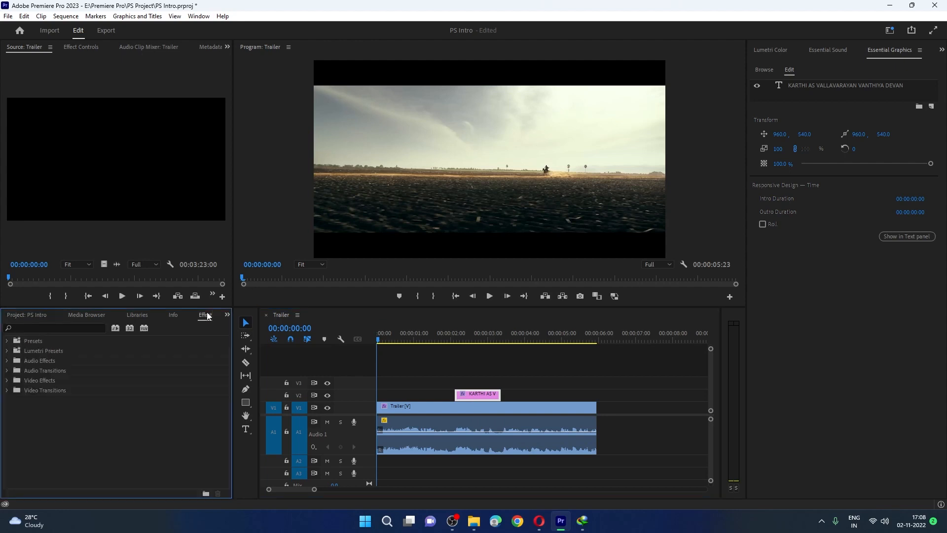
{"action": "left_click", "coordinate": [53, 324]}
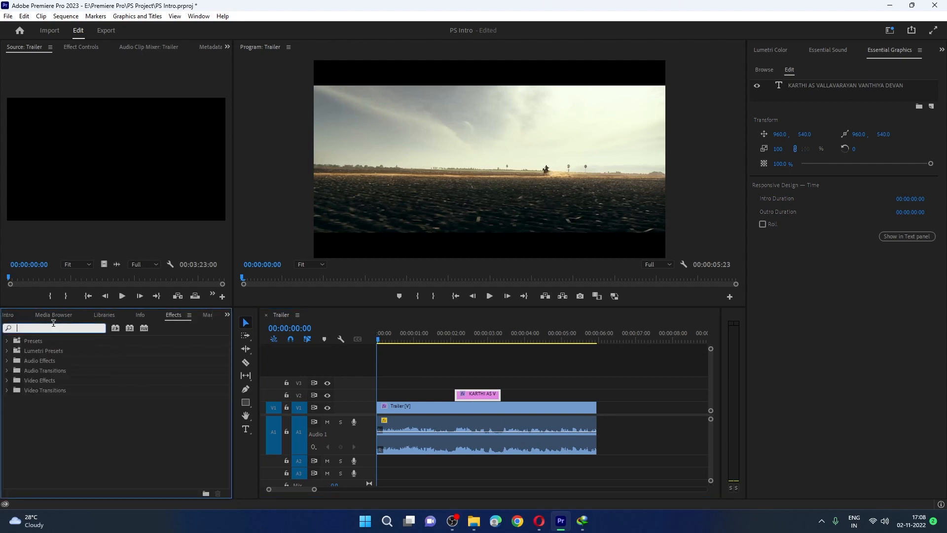
{"action": "type", "text": "dis"}
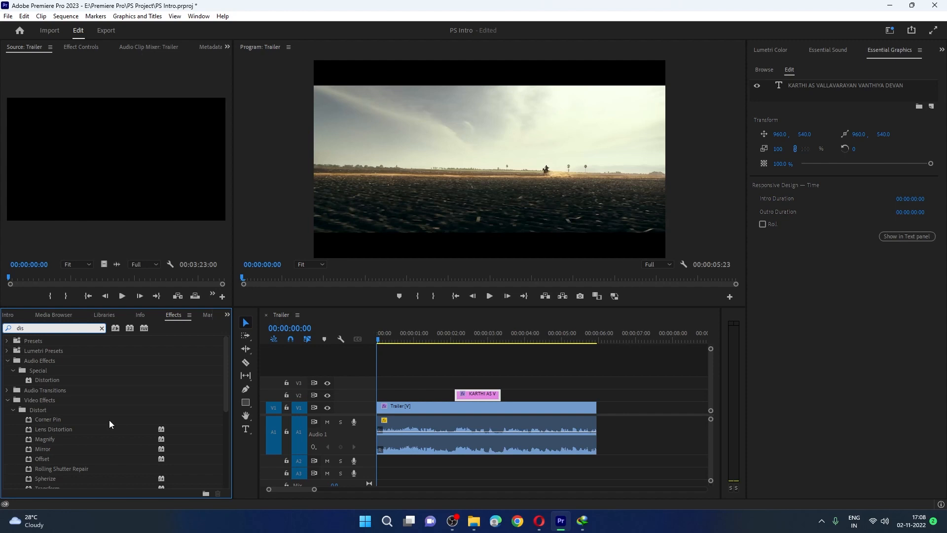
{"action": "type", "text": "ol"}
{"action": "key", "text": "BackSpace"}
{"action": "key", "text": "BackSpace"}
{"action": "key", "text": "BackSpace"}
{"action": "type", "text": "cross"}
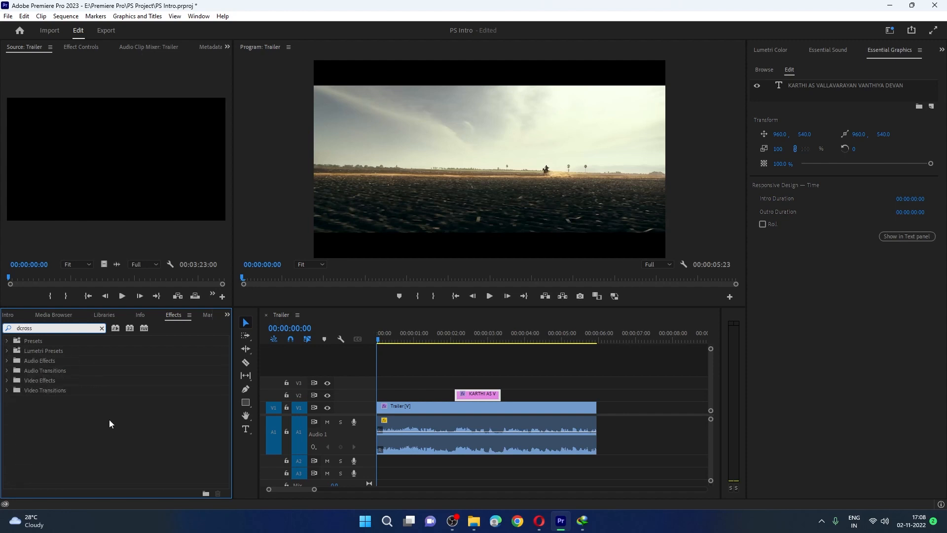
{"action": "key", "text": "BackSpace"}
{"action": "key", "text": "BackSpace"}
{"action": "key", "text": "BackSpace"}
{"action": "key", "text": "BackSpace"}
{"action": "key", "text": "BackSpace"}
{"action": "key", "text": "BackSpace"}
Search the effects for "cross" and apply Cross Dissolve to the start of the title clip.
{"action": "type", "text": "c"}
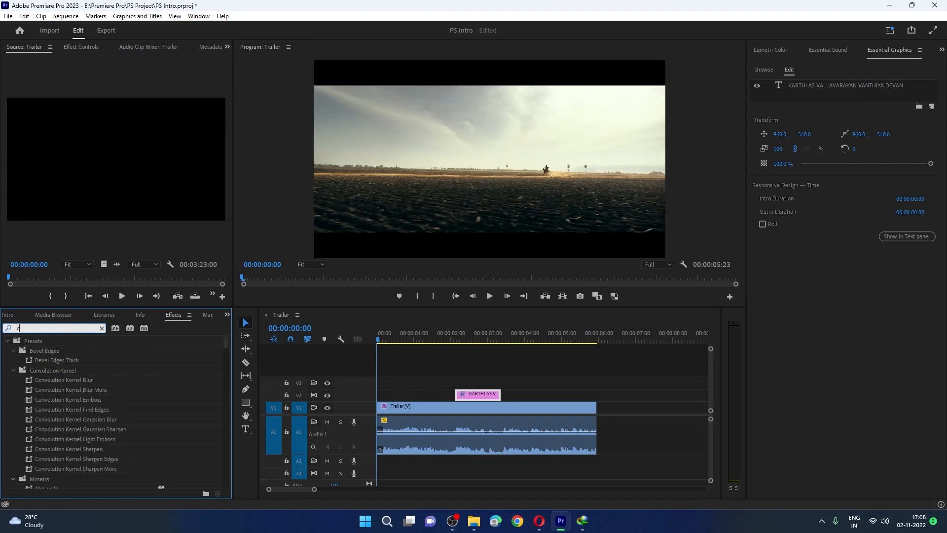
{"action": "type", "text": "ross"}
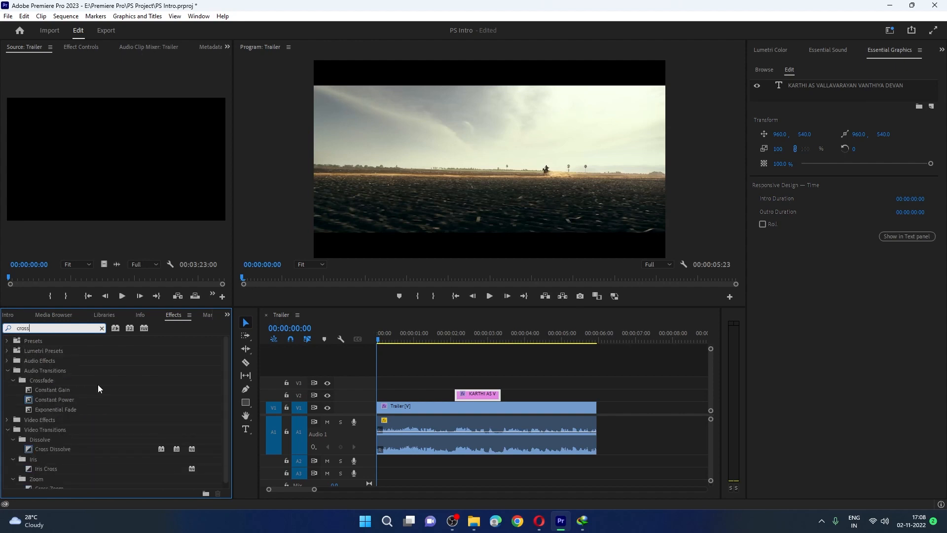
{"action": "left_click_drag", "start_coordinate": [54, 448], "coordinate": [471, 395]}
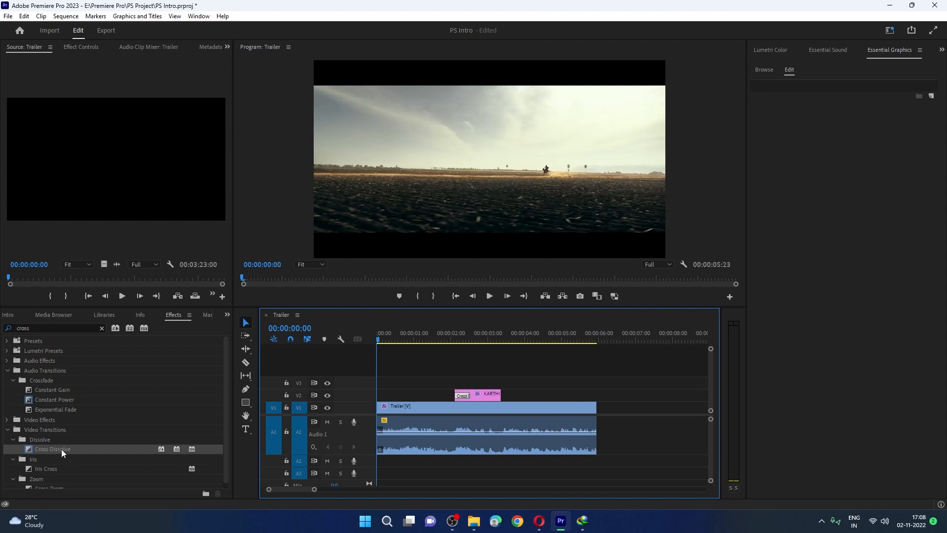
Add a shortened Cross Dissolve at the end of the title clip and play back the sequence.
{"action": "left_click_drag", "start_coordinate": [62, 449], "coordinate": [480, 398]}
{"action": "left_click", "coordinate": [478, 395]}
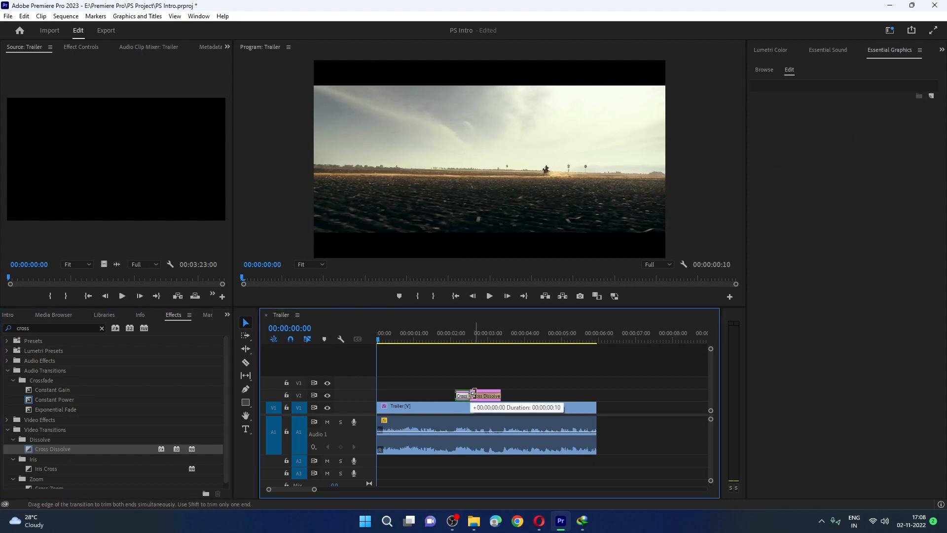
{"action": "left_click_drag", "start_coordinate": [477, 395], "coordinate": [492, 396]}
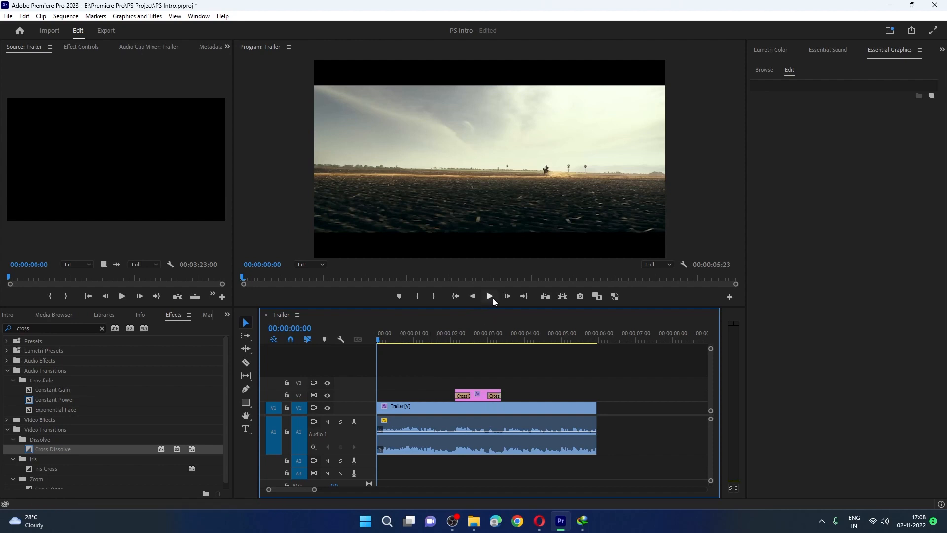
{"action": "left_click", "coordinate": [492, 297]}
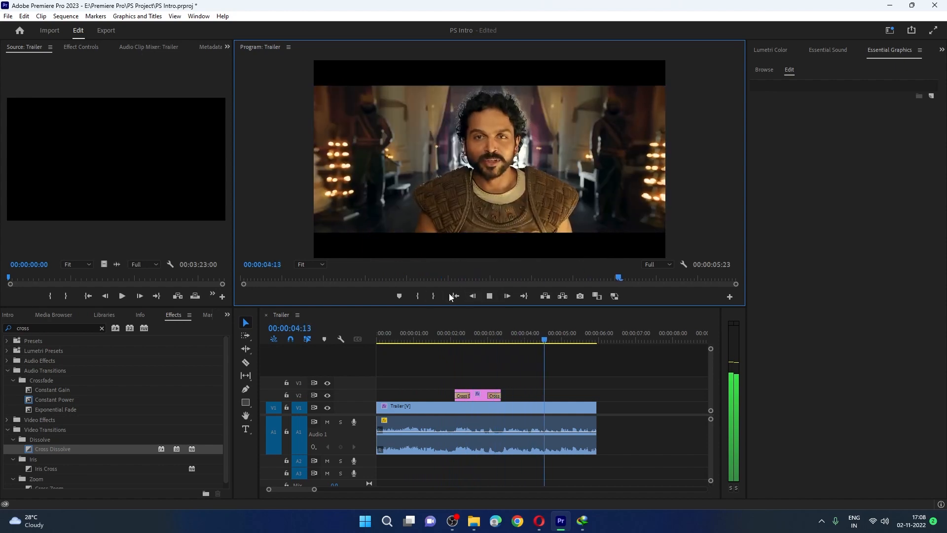
{"action": "left_click", "coordinate": [450, 292]}
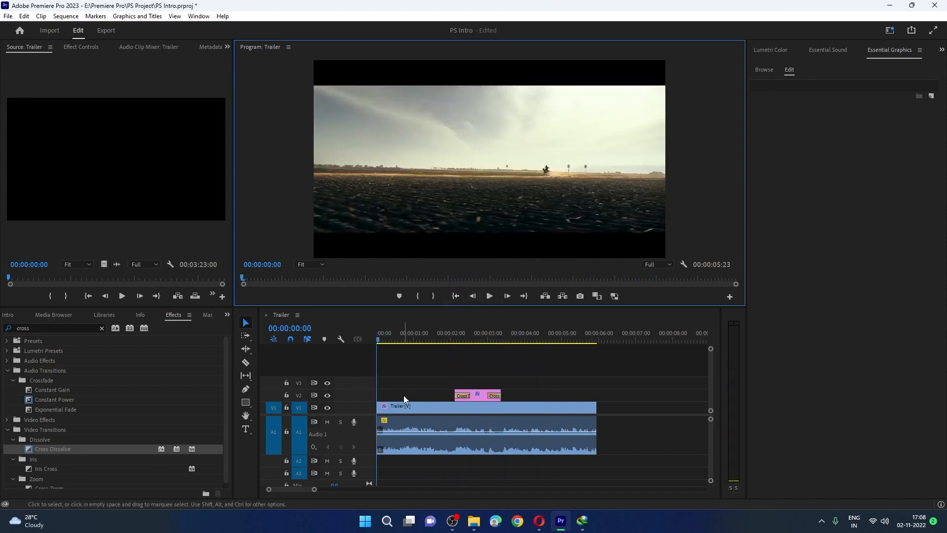